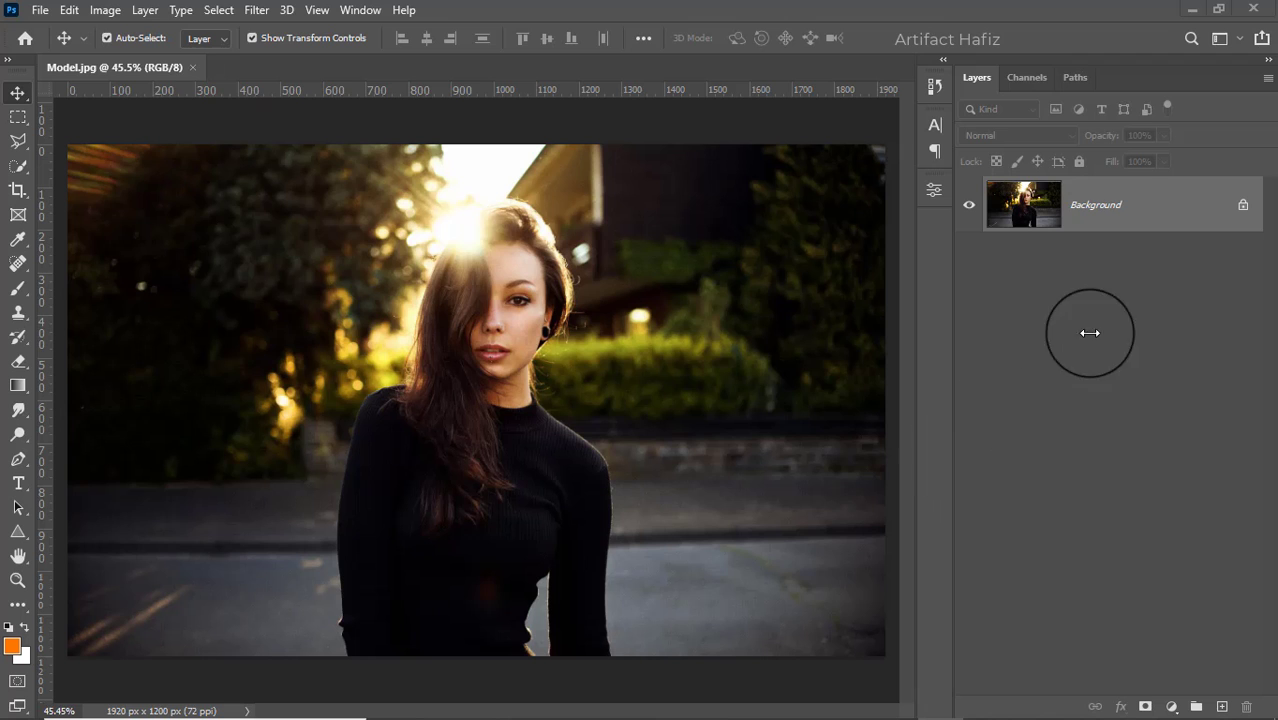
Add a Brightness/Contrast adjustment layer above Background with brightness -27.
{"action": "left_click", "coordinate": [1107, 206]}
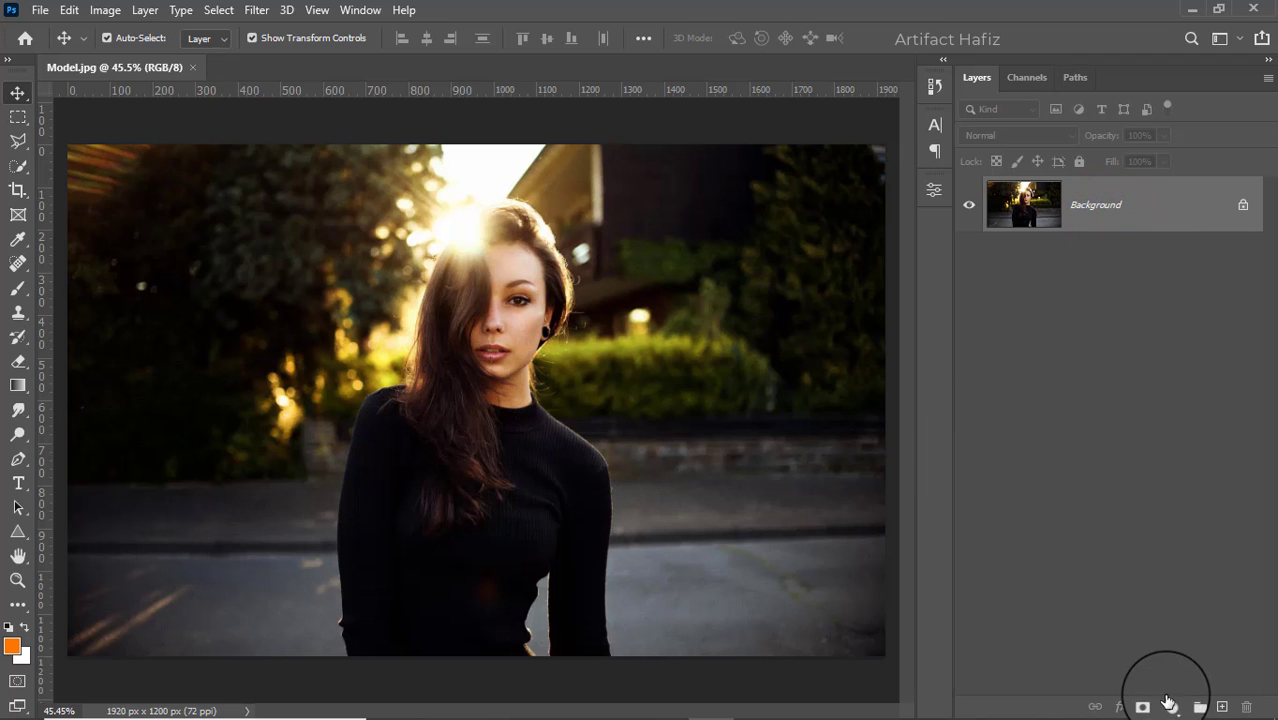
{"action": "left_click", "coordinate": [1172, 706]}
{"action": "left_click", "coordinate": [1170, 427]}
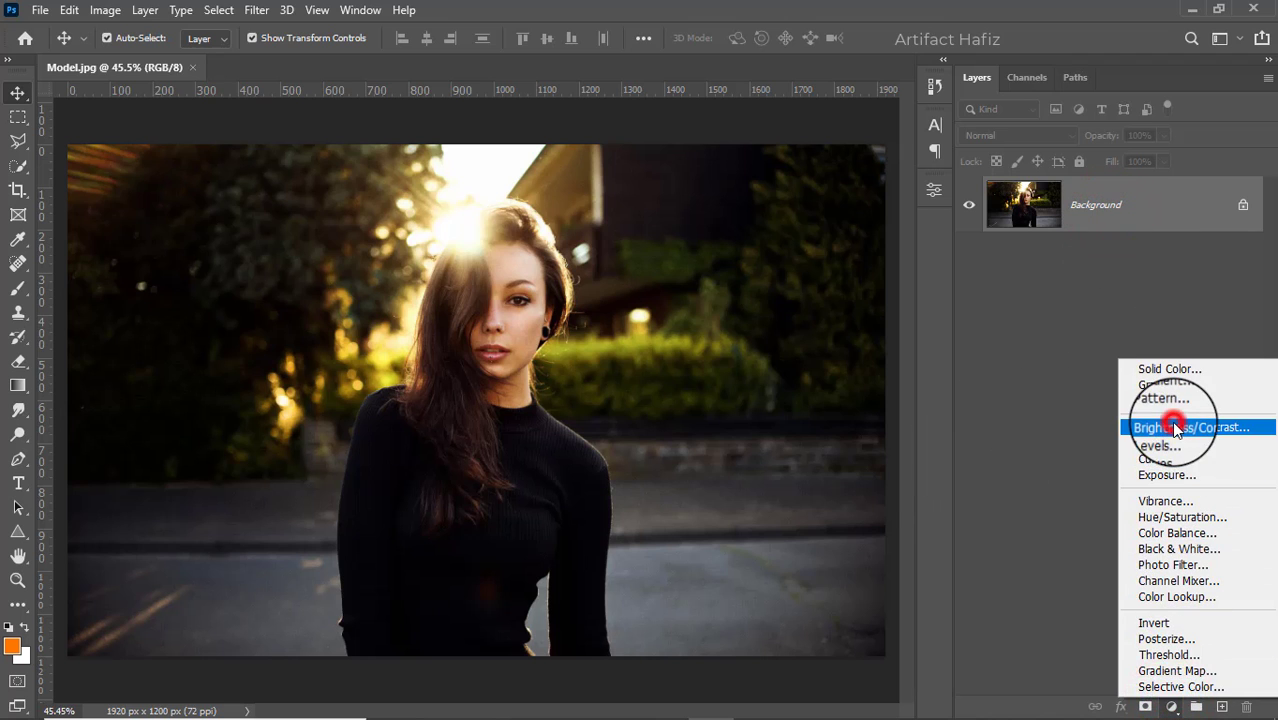
{"action": "left_click", "coordinate": [766, 298]}
{"action": "left_click_drag", "start_coordinate": [766, 298], "coordinate": [754, 298]}
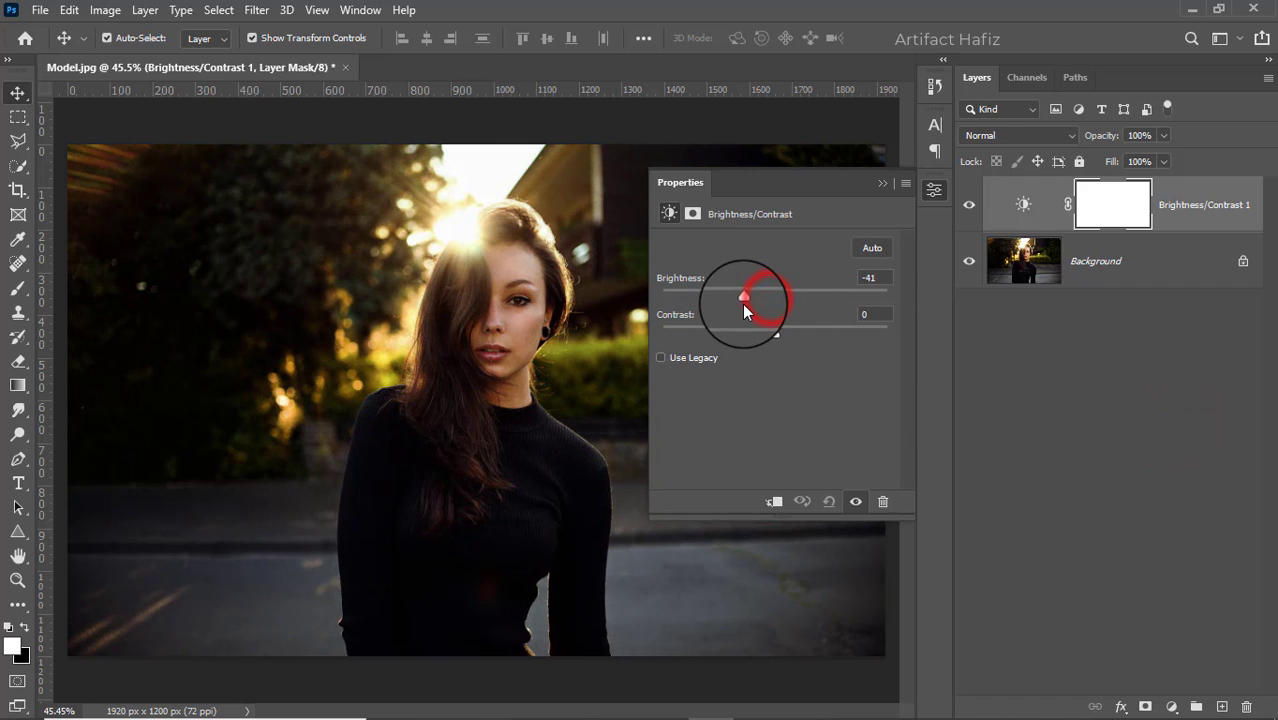
{"action": "left_click", "coordinate": [881, 186]}
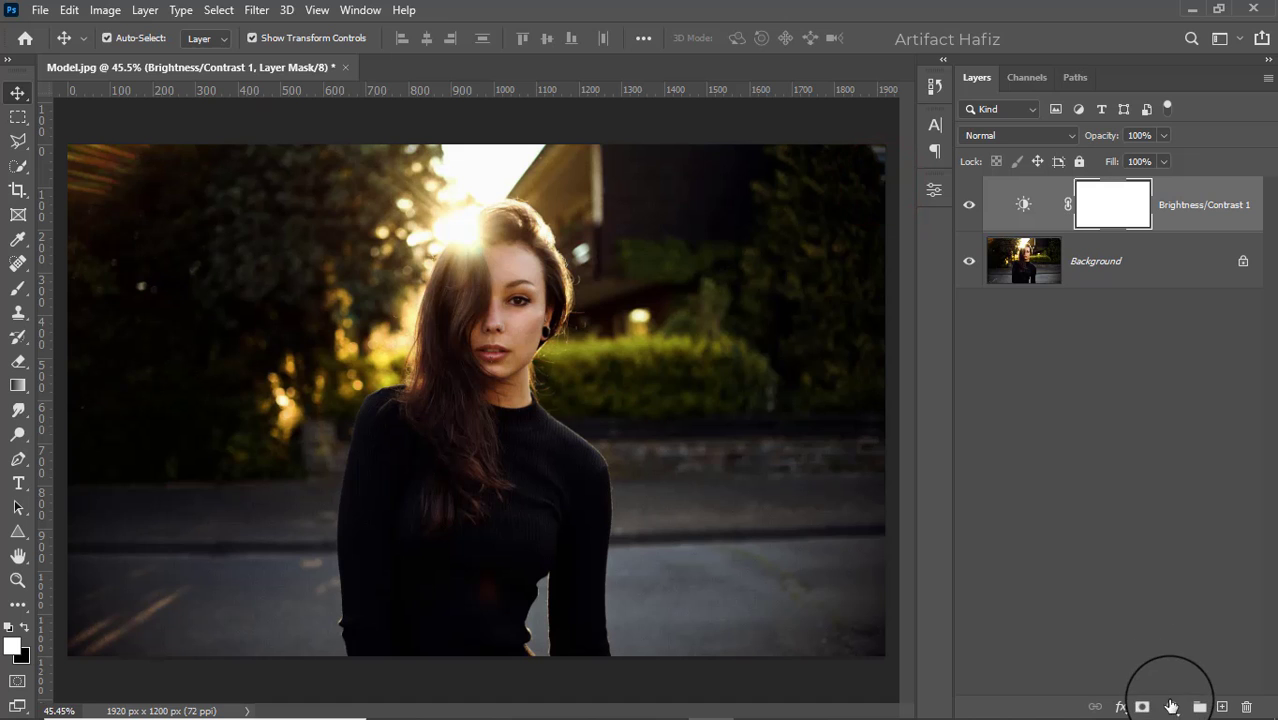
Add a Curves adjustment layer with a raised black point and a lifted upper point.
{"action": "left_click", "coordinate": [1171, 706]}
{"action": "left_click", "coordinate": [1150, 462]}
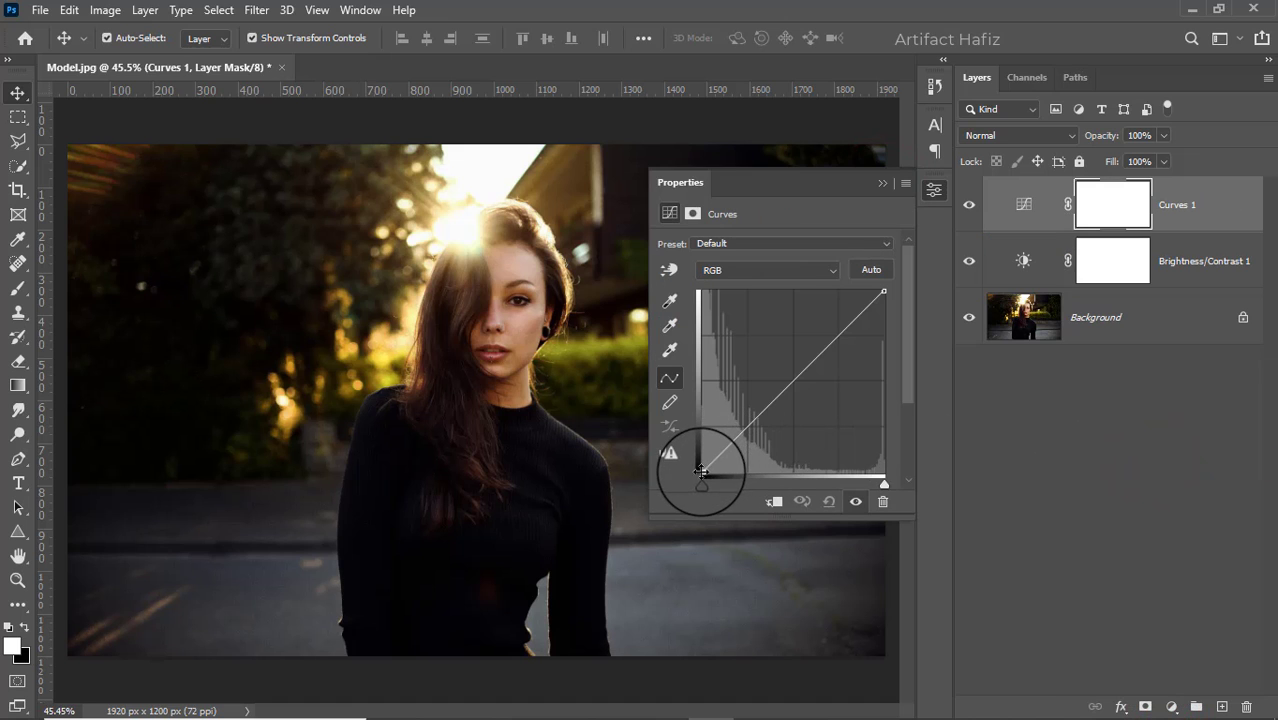
{"action": "left_click_drag", "start_coordinate": [702, 476], "coordinate": [703, 467]}
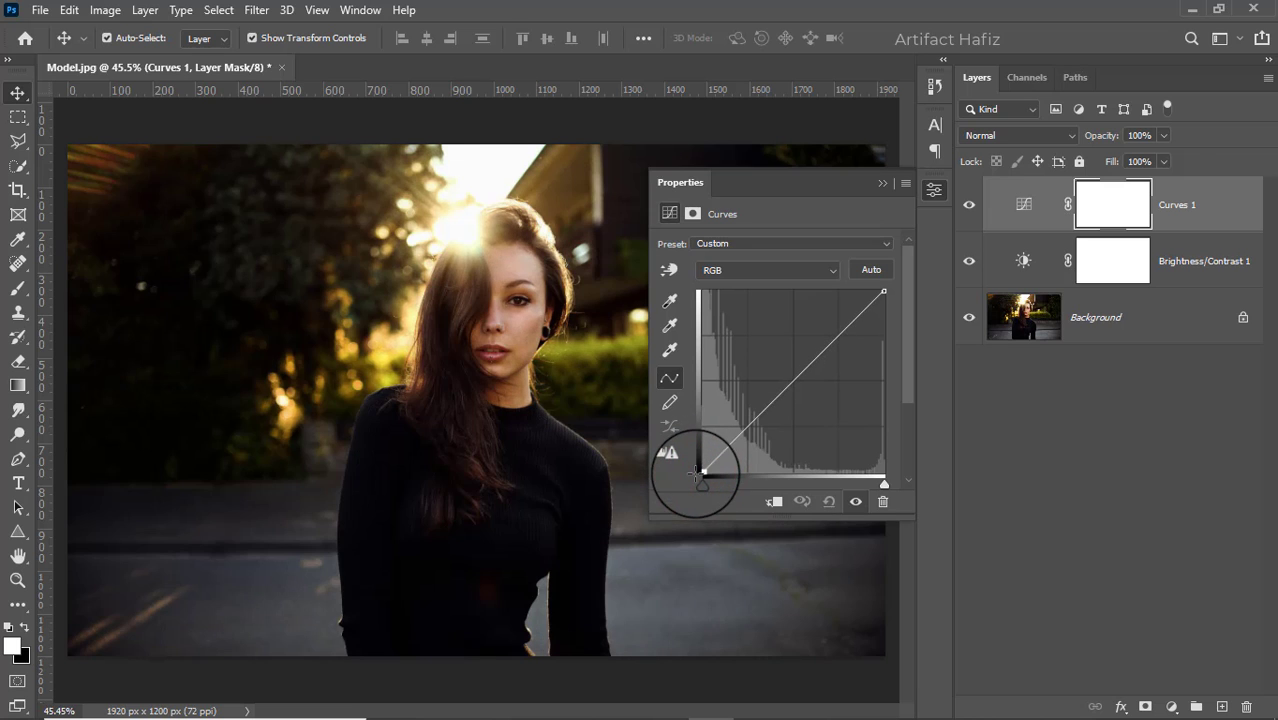
{"action": "left_click", "coordinate": [745, 424]}
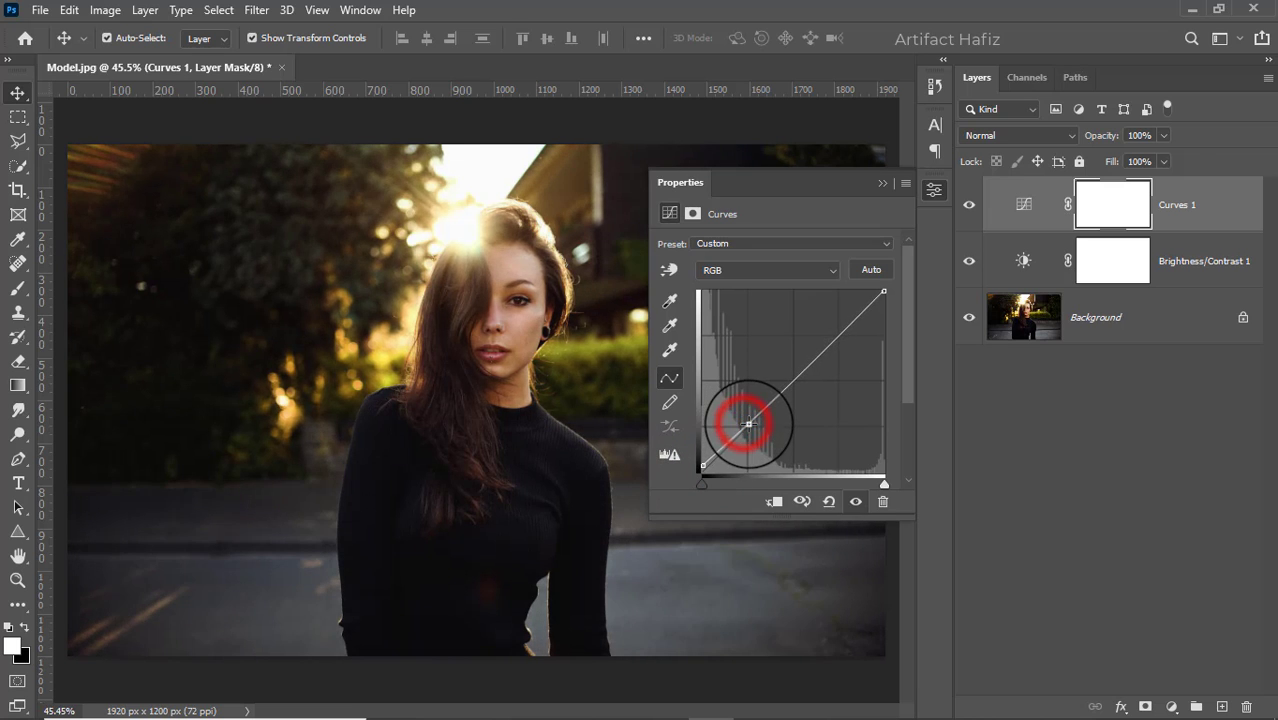
{"action": "left_click", "coordinate": [837, 333]}
{"action": "left_click_drag", "start_coordinate": [837, 333], "coordinate": [838, 327]}
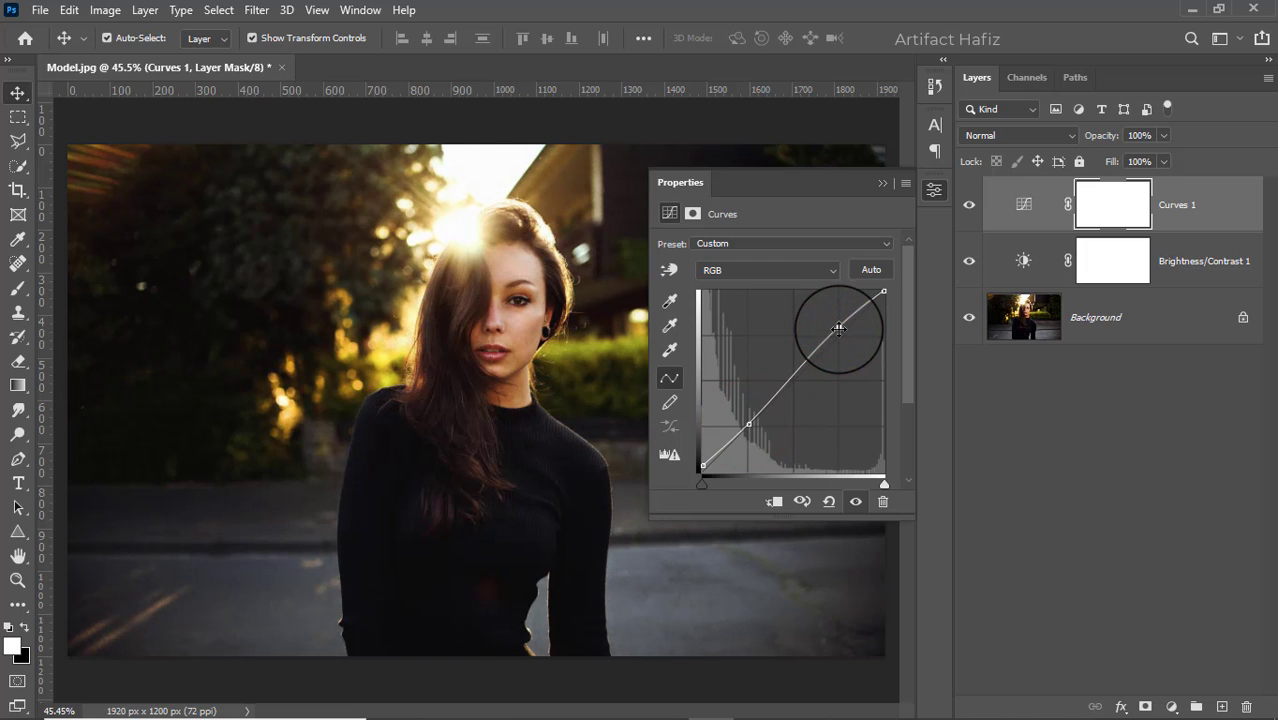
{"action": "left_click", "coordinate": [889, 184]}
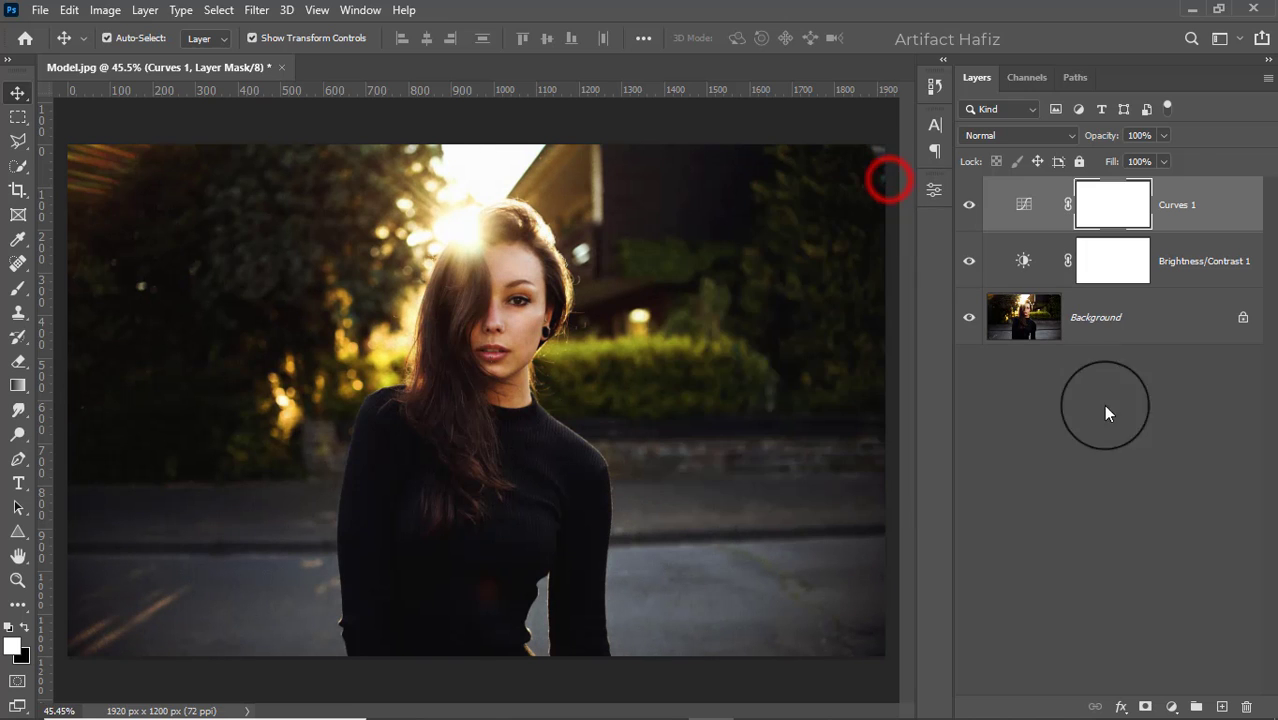
Add a Selective Color layer with Reds at Cyan -2, Magenta -8, Yellow +8, Black -12.
{"action": "left_click", "coordinate": [1172, 707]}
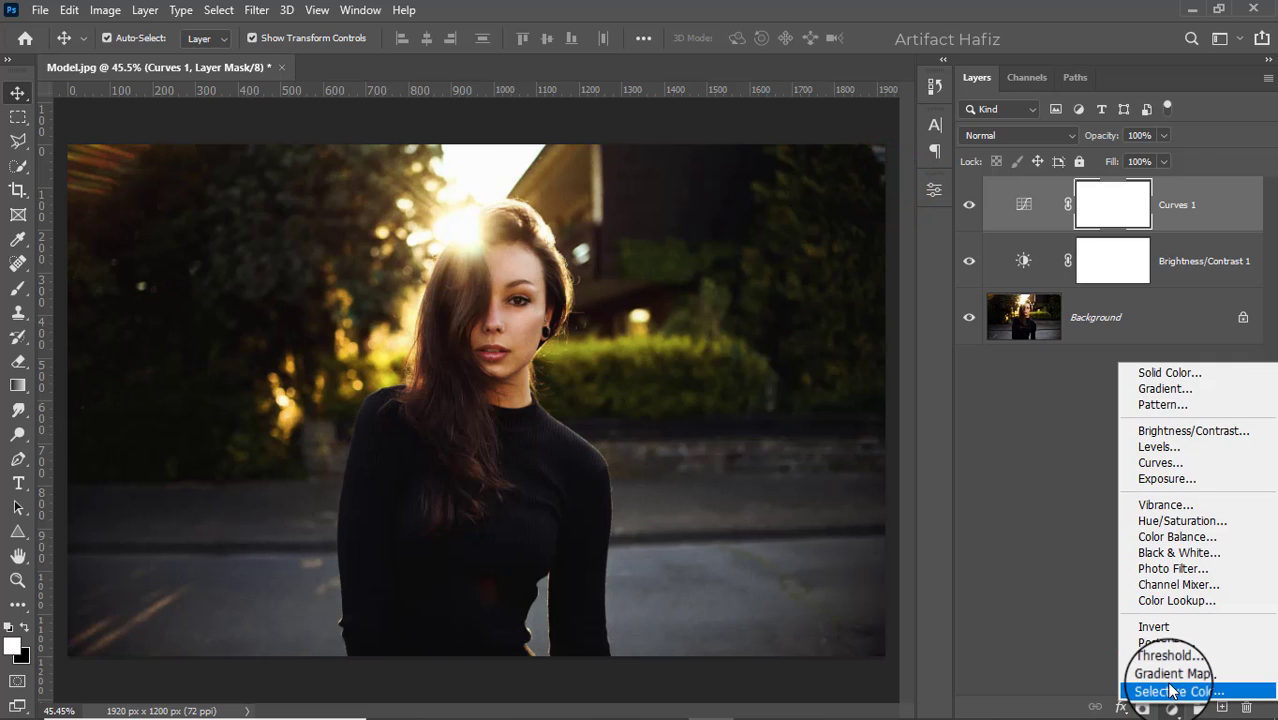
{"action": "left_click", "coordinate": [1176, 692]}
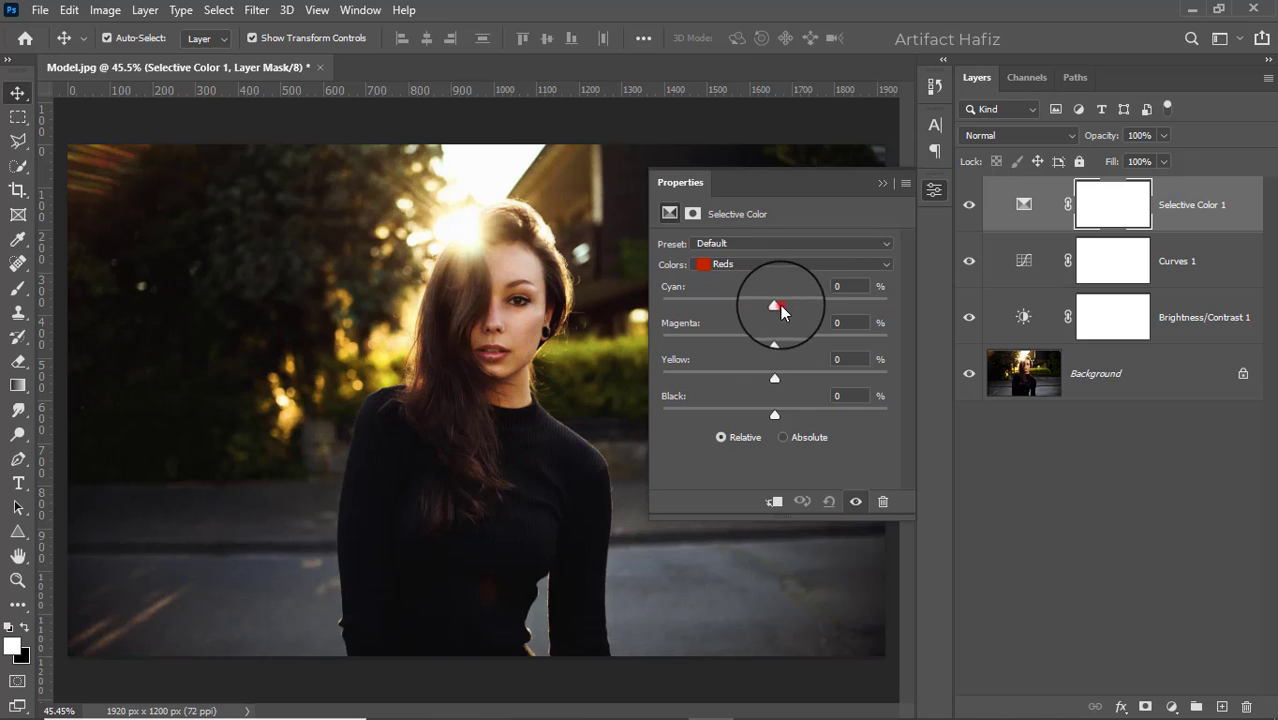
{"action": "mouse_move", "coordinate": [775, 301]}
{"action": "left_mouse_down"}
{"action": "mouse_move", "coordinate": [729, 301]}
{"action": "mouse_move", "coordinate": [772, 340]}
{"action": "mouse_move", "coordinate": [753, 338]}
{"action": "left_mouse_up"}
{"action": "left_click", "coordinate": [769, 337]}
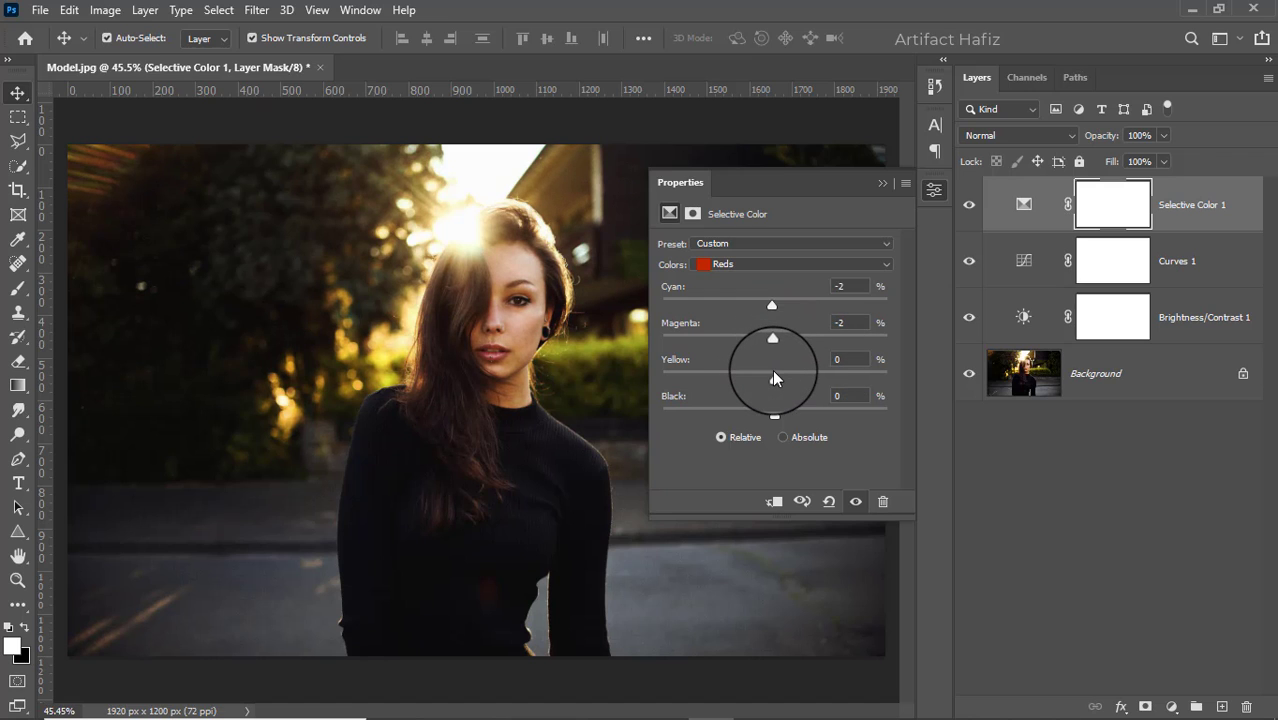
{"action": "mouse_move", "coordinate": [771, 337]}
{"action": "left_mouse_down"}
{"action": "mouse_move", "coordinate": [845, 376]}
{"action": "mouse_move", "coordinate": [736, 385]}
{"action": "left_mouse_up"}
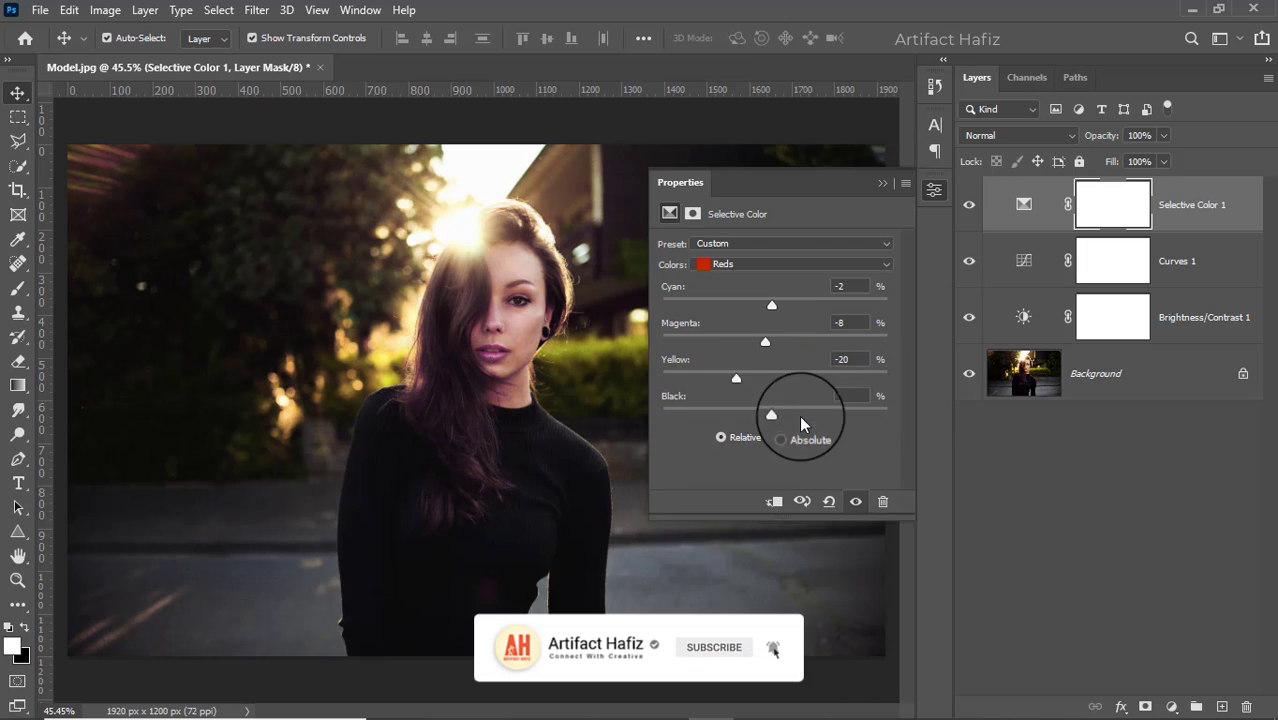
{"action": "mouse_move", "coordinate": [801, 425]}
{"action": "left_mouse_down"}
{"action": "mouse_move", "coordinate": [776, 420]}
{"action": "mouse_move", "coordinate": [841, 412]}
{"action": "mouse_move", "coordinate": [748, 413]}
{"action": "mouse_move", "coordinate": [760, 436]}
{"action": "left_mouse_up"}
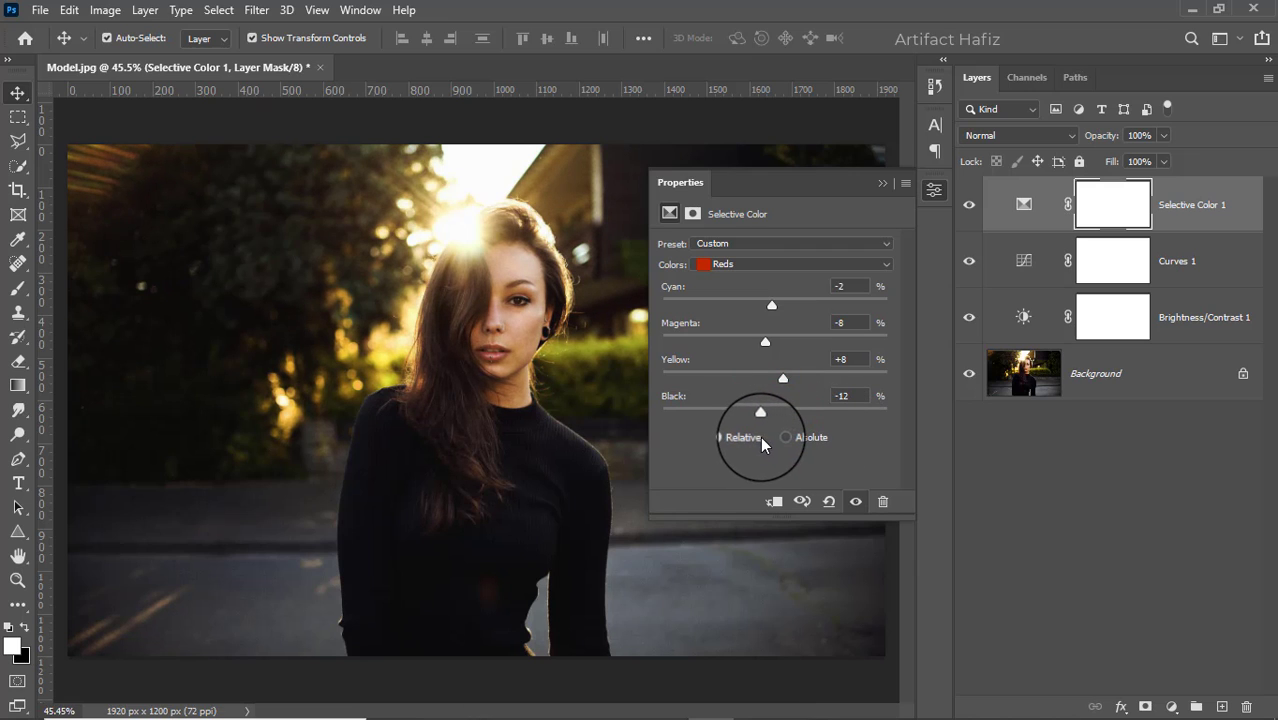
{"action": "left_click", "coordinate": [884, 186]}
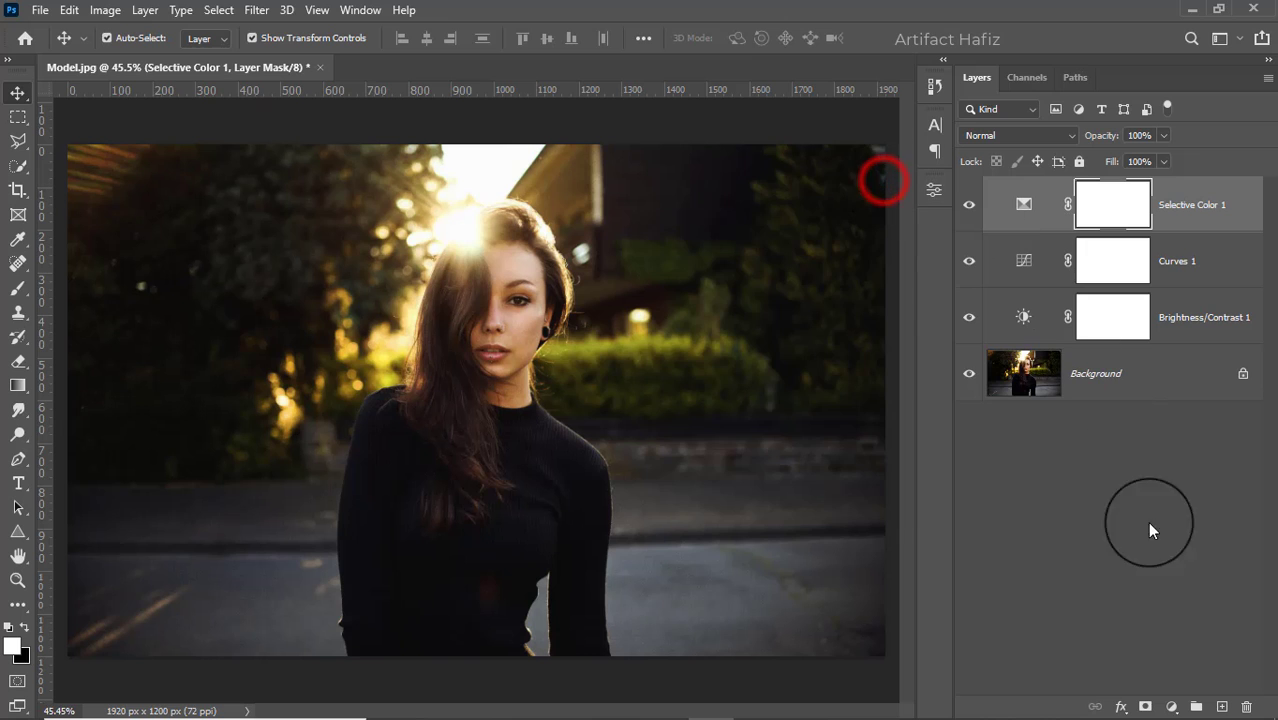
{"action": "left_click", "coordinate": [1172, 706]}
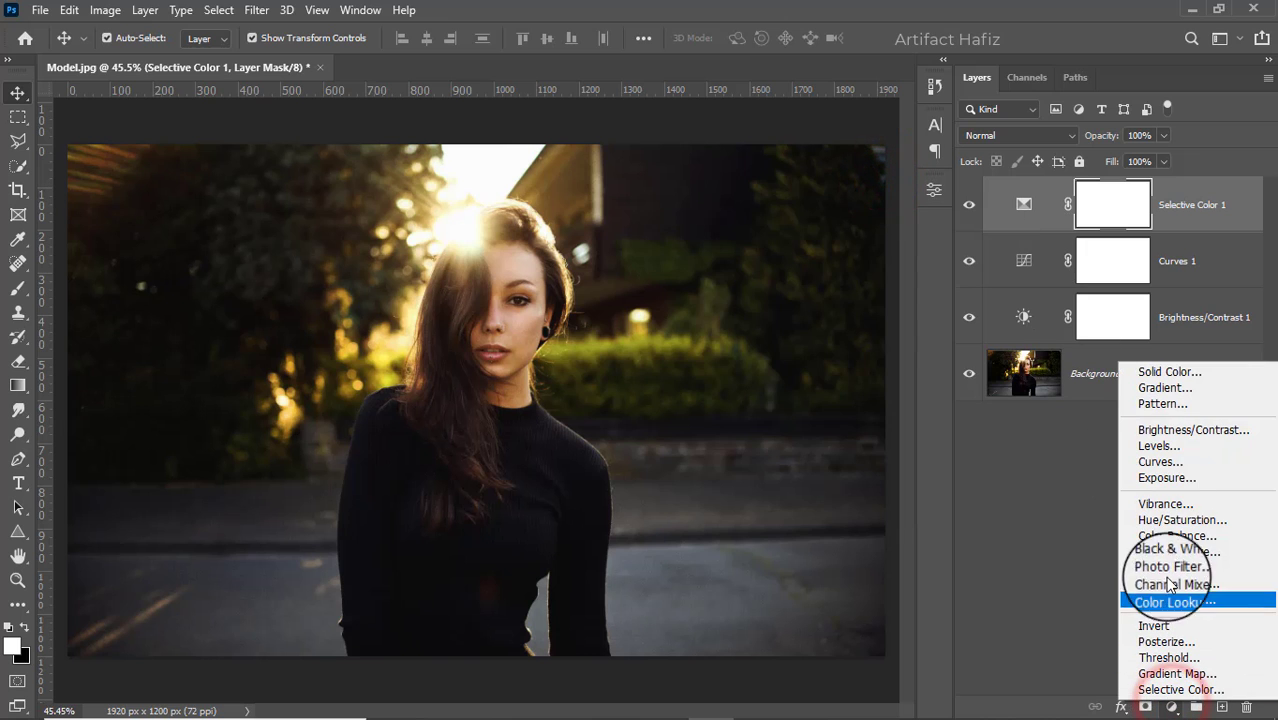
Add a Levels layer with black input 5 and midtones 1.04, then reselect Levels 1.
{"action": "left_click", "coordinate": [1160, 447]}
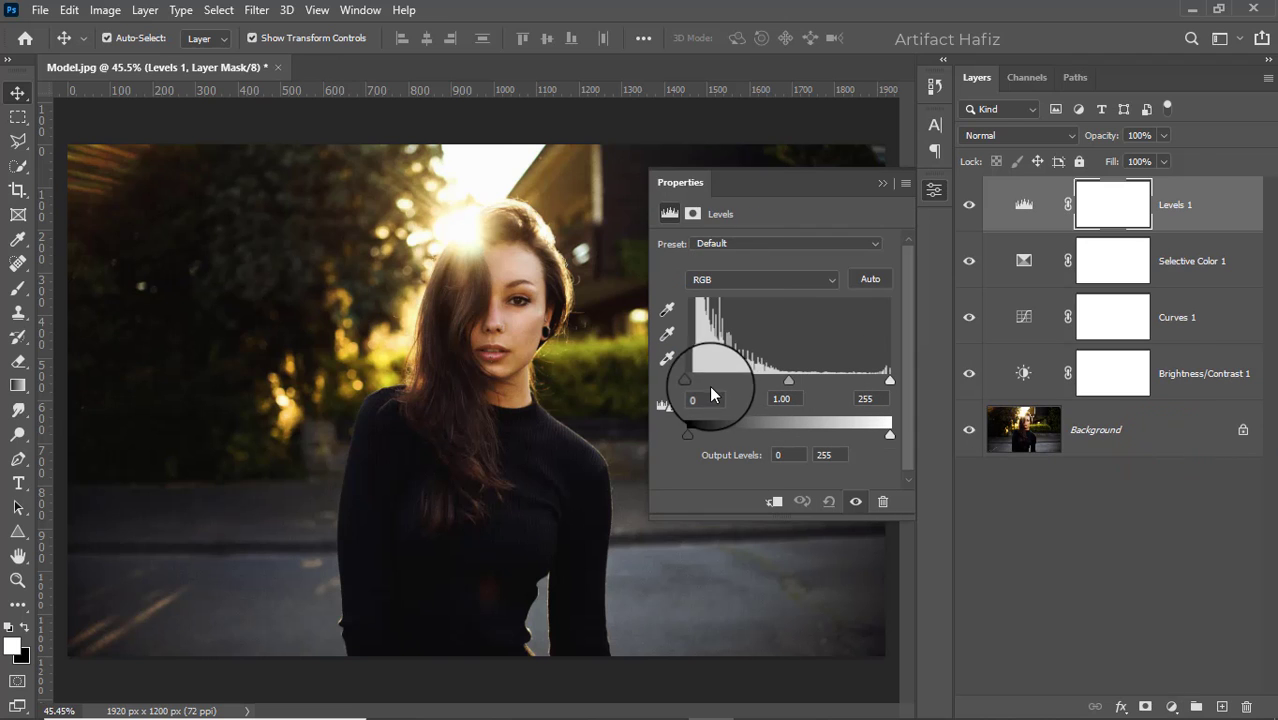
{"action": "left_click_drag", "start_coordinate": [685, 380], "coordinate": [691, 380]}
{"action": "left_click_drag", "start_coordinate": [789, 380], "coordinate": [787, 379]}
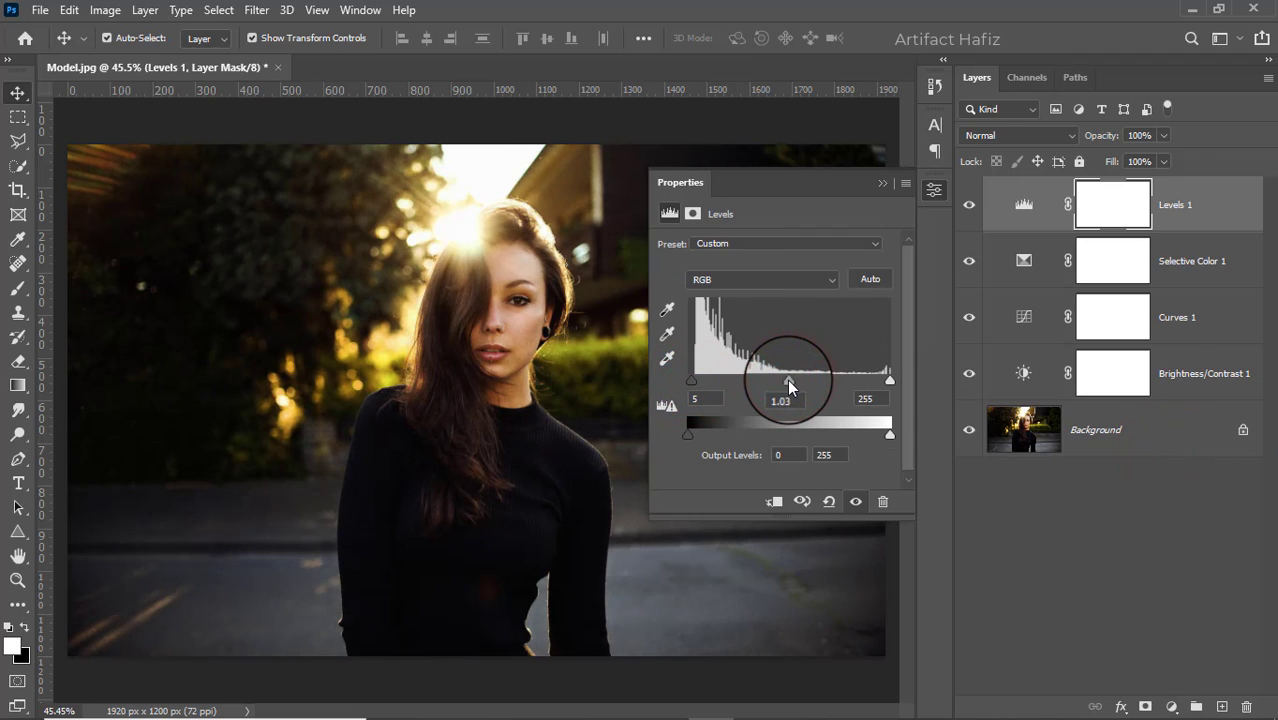
{"action": "left_click", "coordinate": [880, 185]}
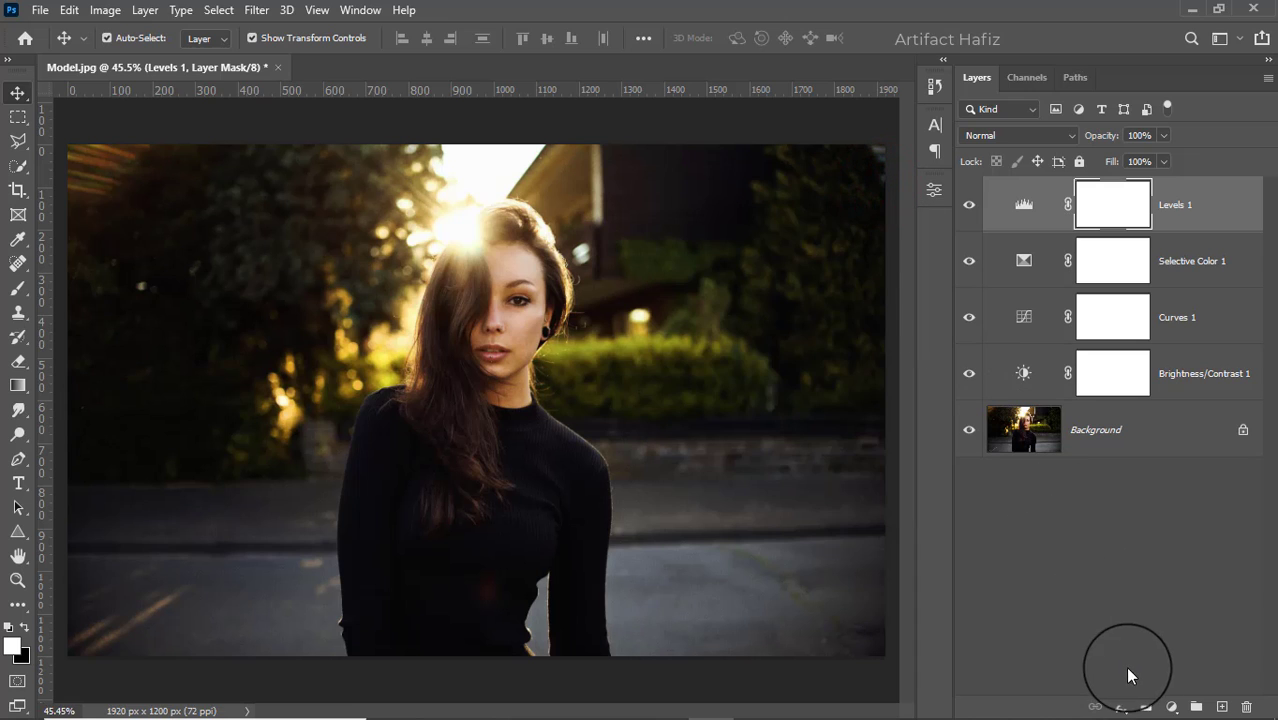
{"action": "left_click", "coordinate": [1170, 706]}
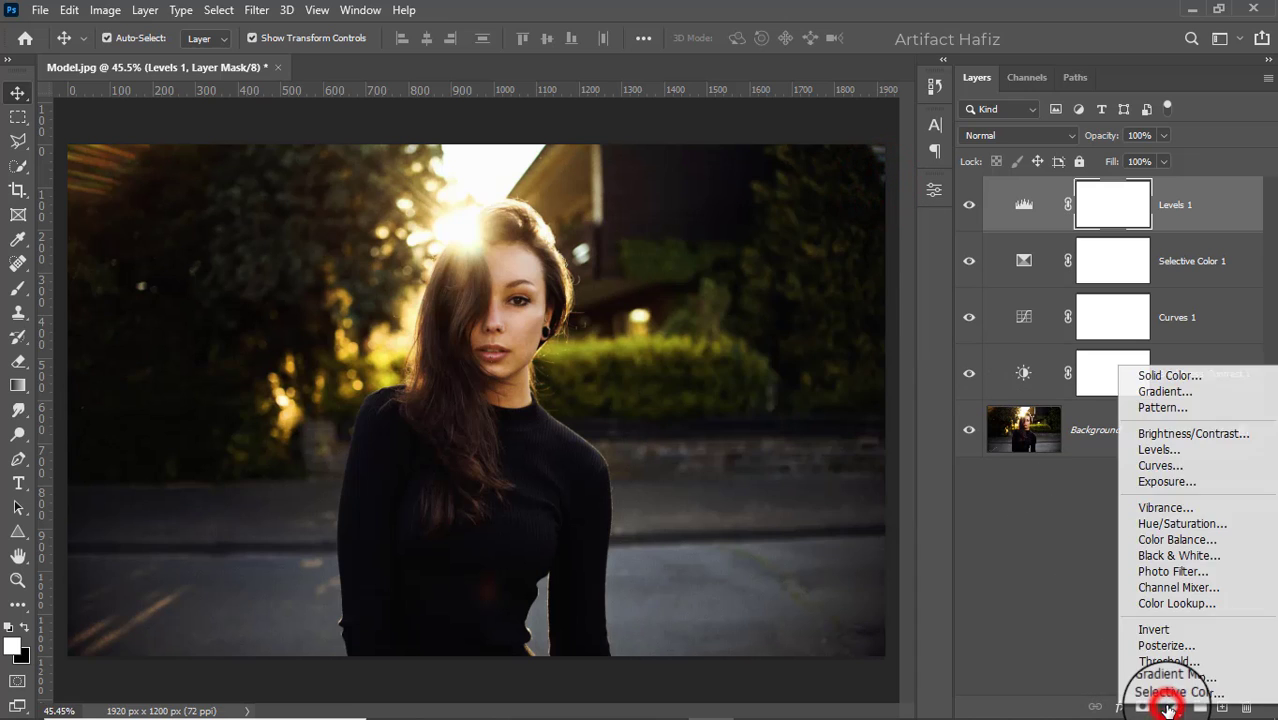
{"action": "left_click", "coordinate": [1170, 706]}
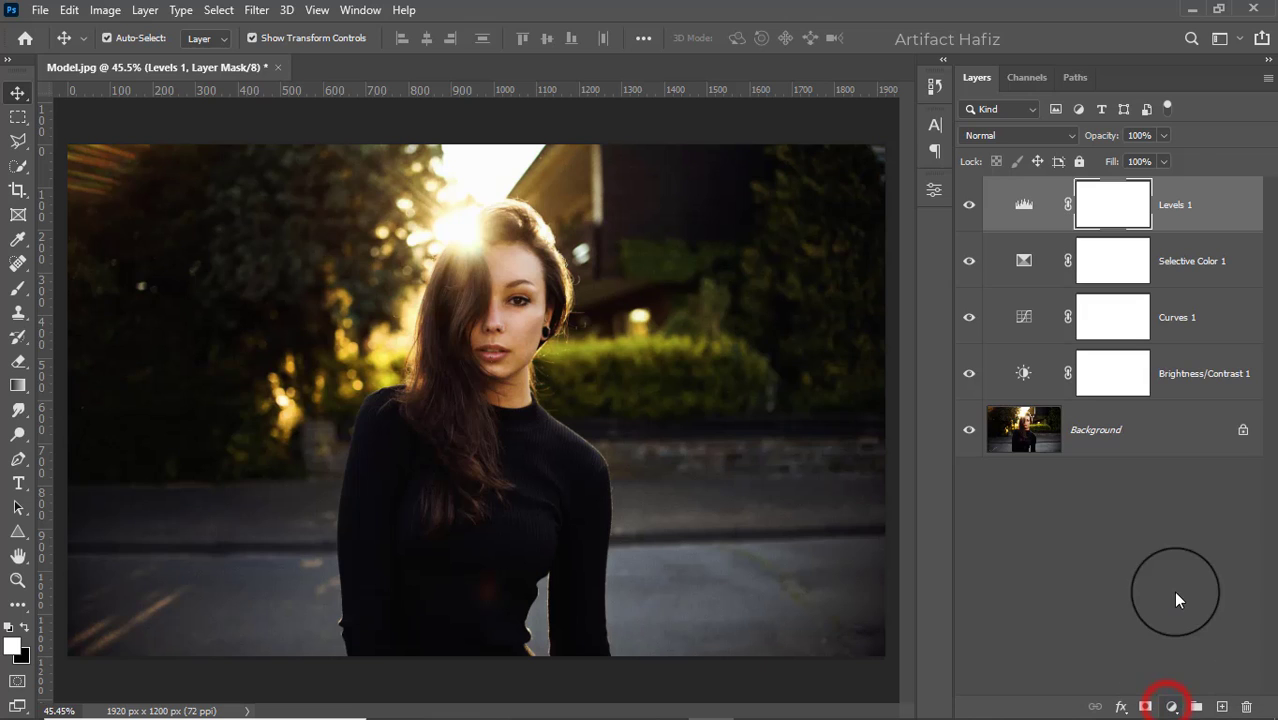
{"action": "left_click", "coordinate": [1206, 210]}
Stamp visible layers into Layer 1, make it a Smart Object, and apply Camera Raw Filter.
{"action": "key", "text": "ctrl+alt+shift+e"}
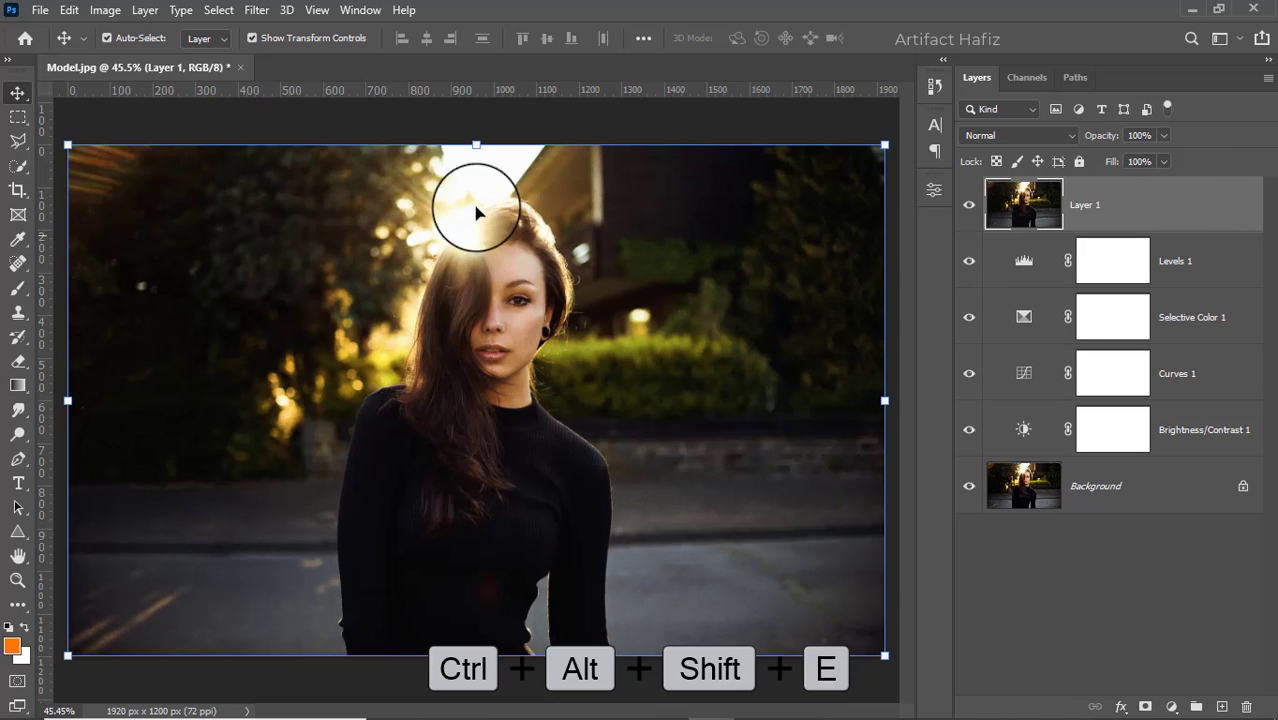
{"action": "left_click", "coordinate": [256, 12]}
{"action": "left_click", "coordinate": [290, 57]}
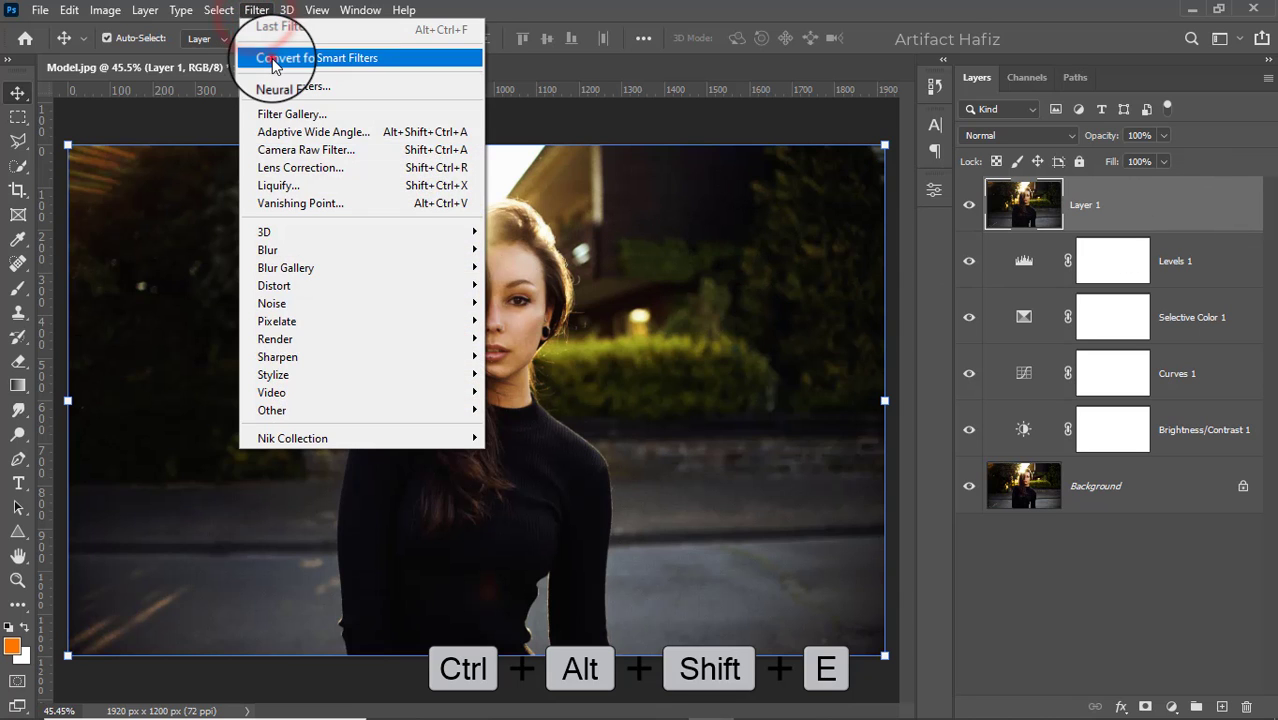
{"action": "left_click", "coordinate": [257, 10]}
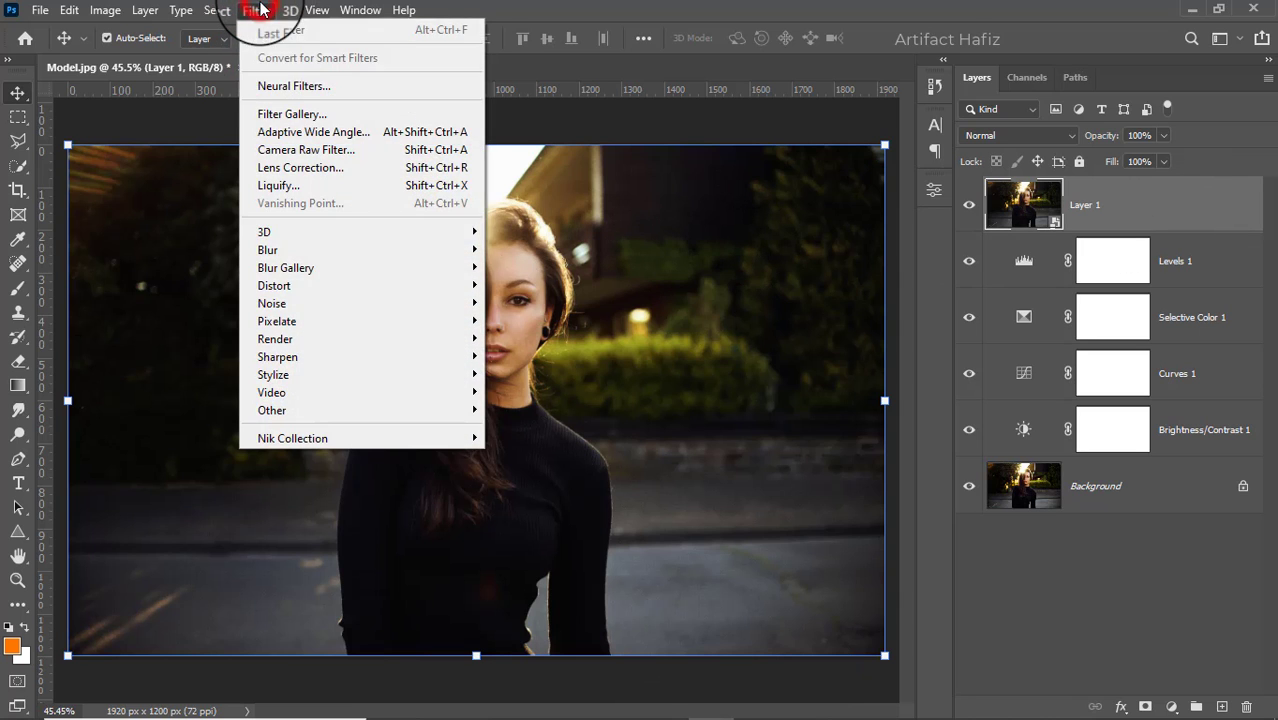
{"action": "left_click", "coordinate": [296, 155]}
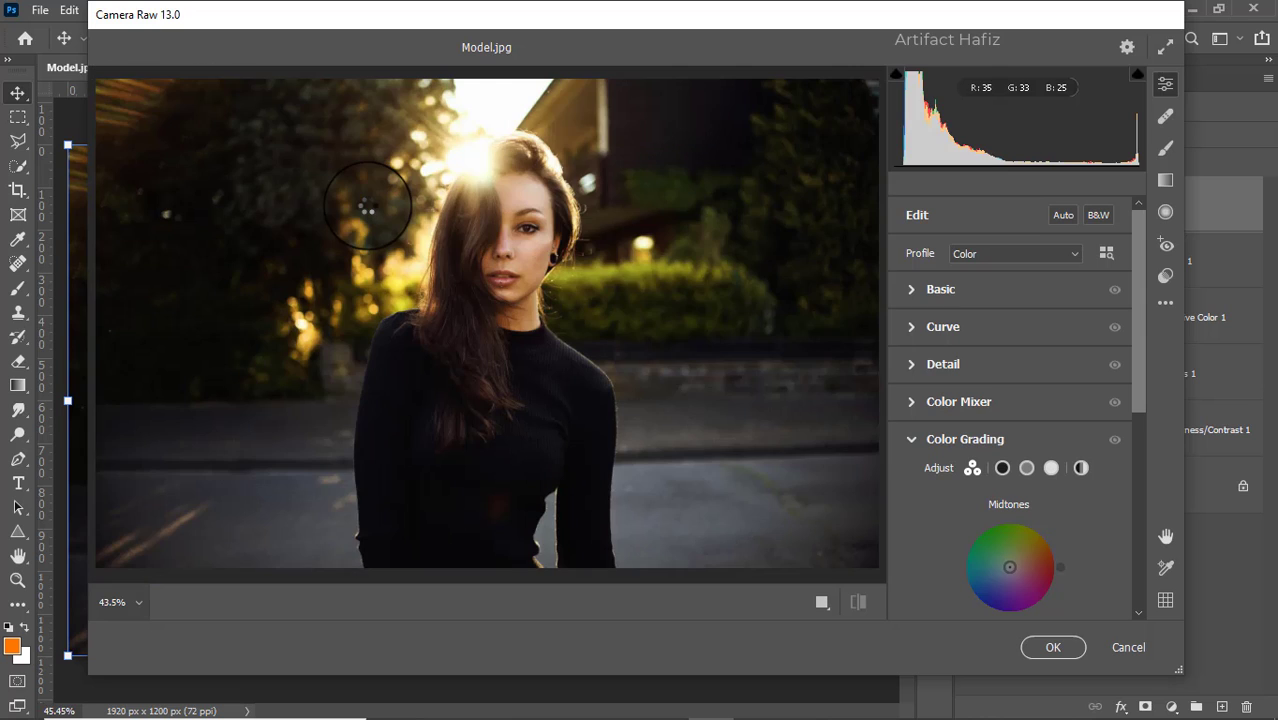
Adjust Basic tones, Texture -6, Clarity +8, Dehaze +5 and Vibrance +5 in Camera Raw.
{"action": "left_click", "coordinate": [907, 290]}
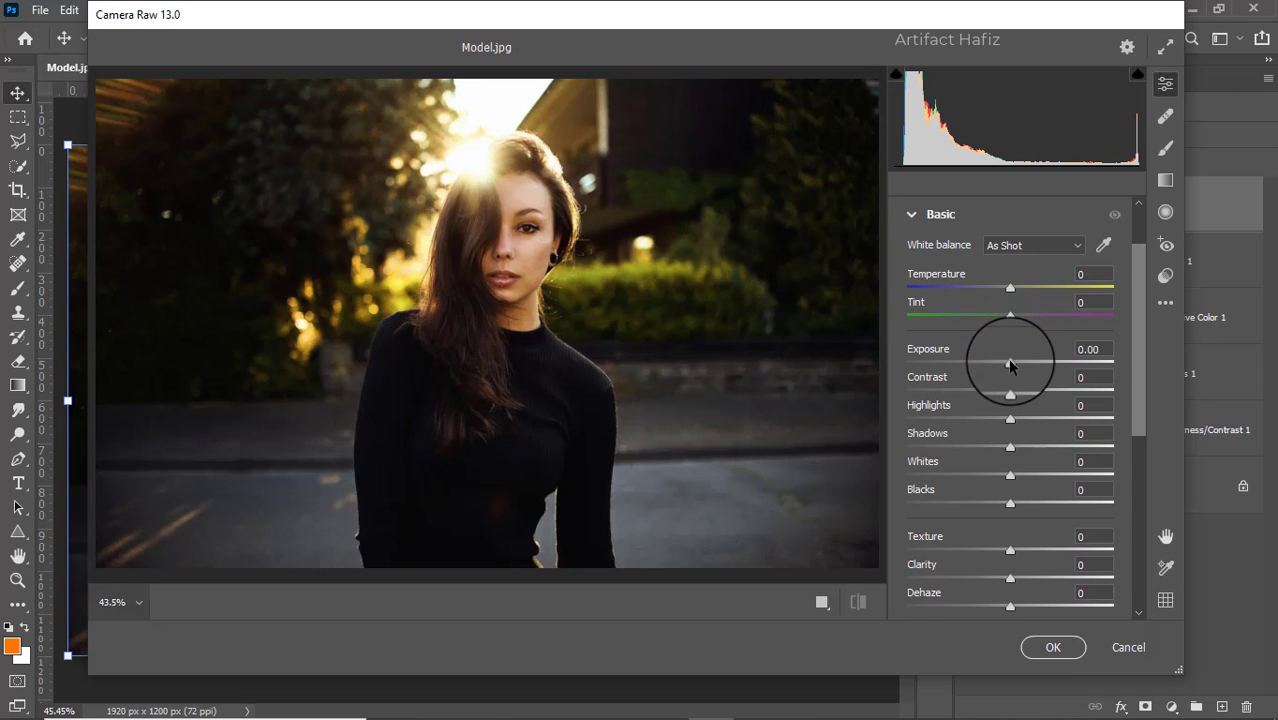
{"action": "mouse_move", "coordinate": [1010, 395]}
{"action": "left_mouse_down"}
{"action": "mouse_move", "coordinate": [992, 437]}
{"action": "mouse_move", "coordinate": [1025, 449]}
{"action": "mouse_move", "coordinate": [959, 428]}
{"action": "mouse_move", "coordinate": [990, 422]}
{"action": "mouse_move", "coordinate": [962, 430]}
{"action": "mouse_move", "coordinate": [1089, 487]}
{"action": "mouse_move", "coordinate": [1049, 489]}
{"action": "mouse_move", "coordinate": [1071, 494]}
{"action": "mouse_move", "coordinate": [1053, 495]}
{"action": "mouse_move", "coordinate": [1062, 505]}
{"action": "left_mouse_up"}
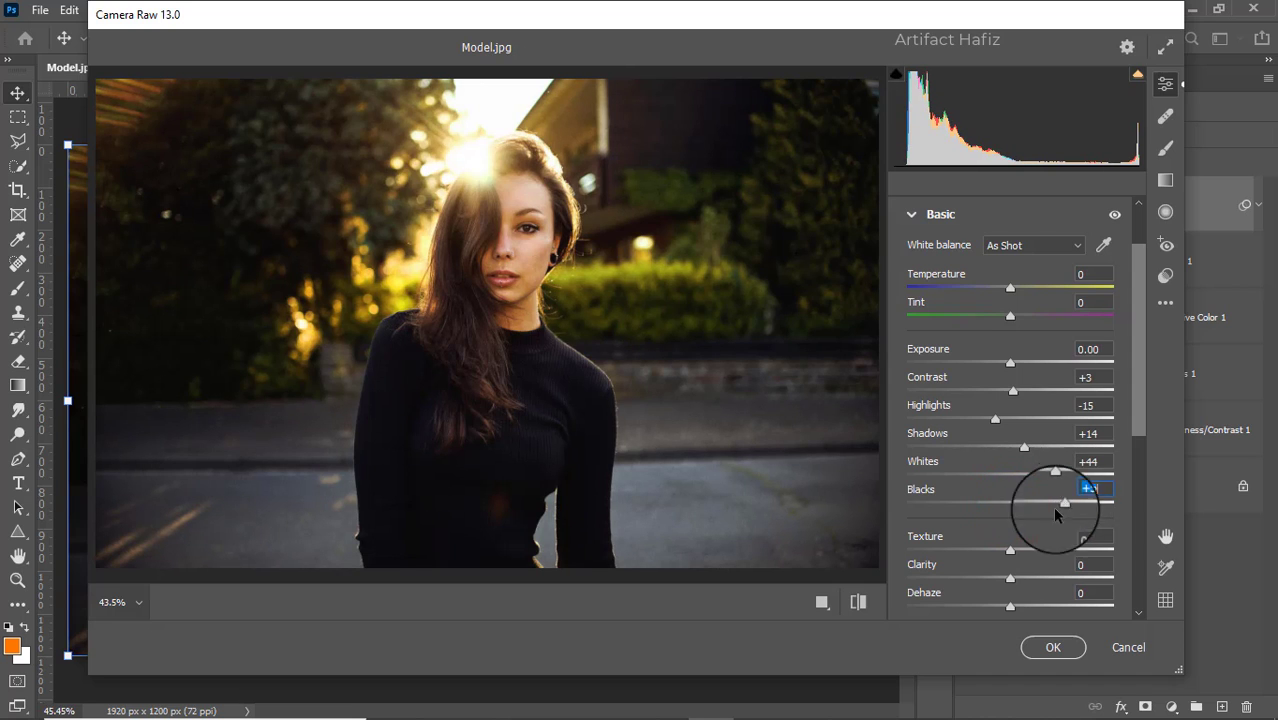
{"action": "left_click_drag", "start_coordinate": [1010, 549], "coordinate": [1015, 580]}
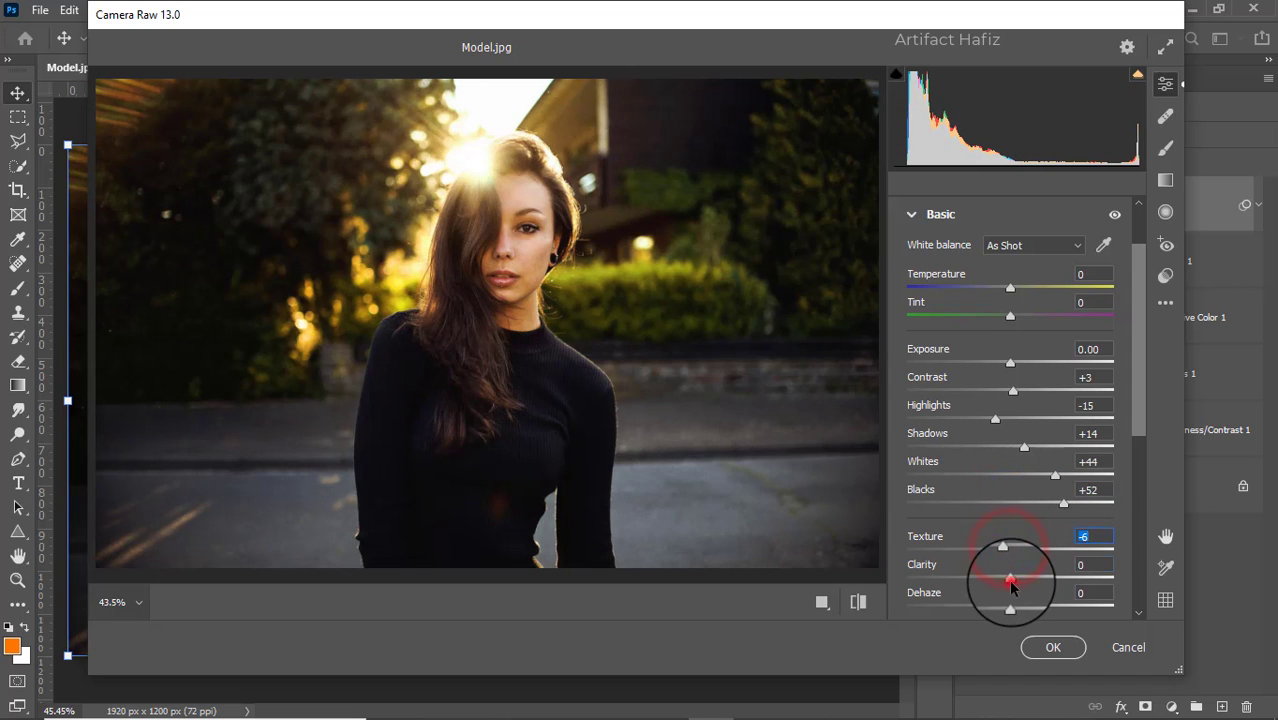
{"action": "scroll", "coordinate": [1018, 537], "scroll_direction": "down", "scroll_amount": 3}
{"action": "scroll", "coordinate": [1021, 522], "scroll_direction": "down", "scroll_amount": 2}
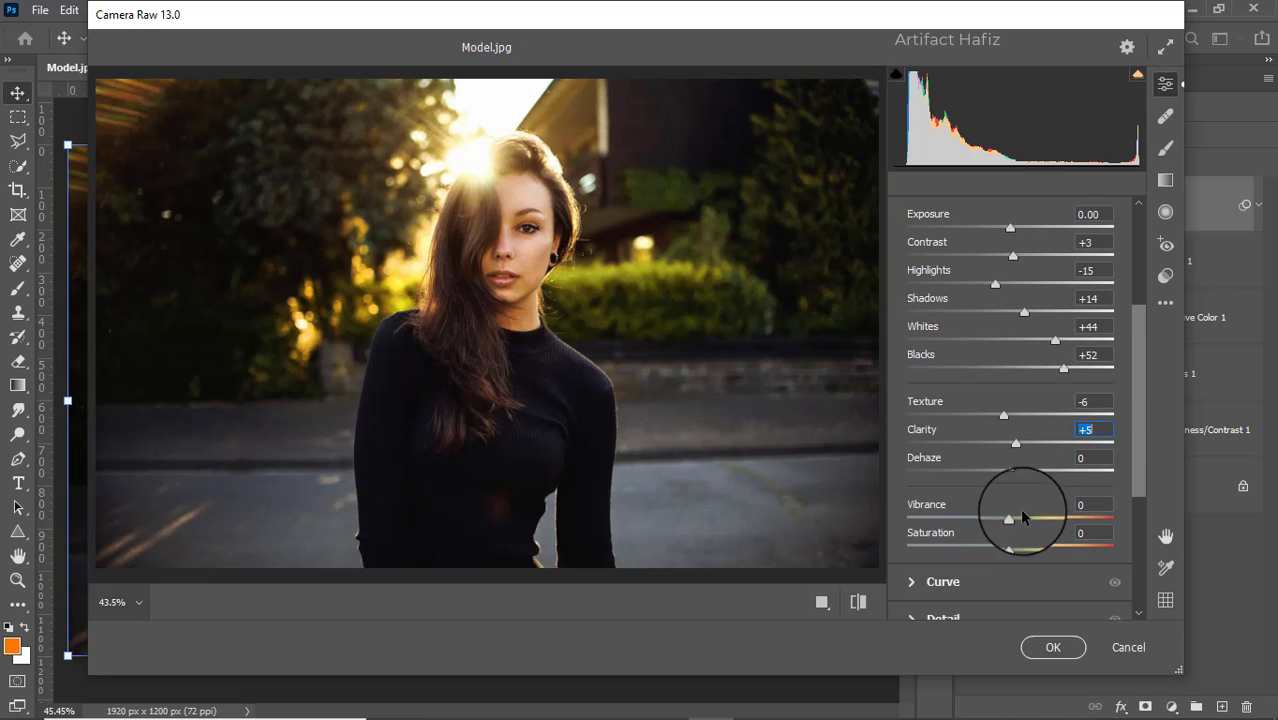
{"action": "left_click_drag", "start_coordinate": [1009, 471], "coordinate": [1012, 474]}
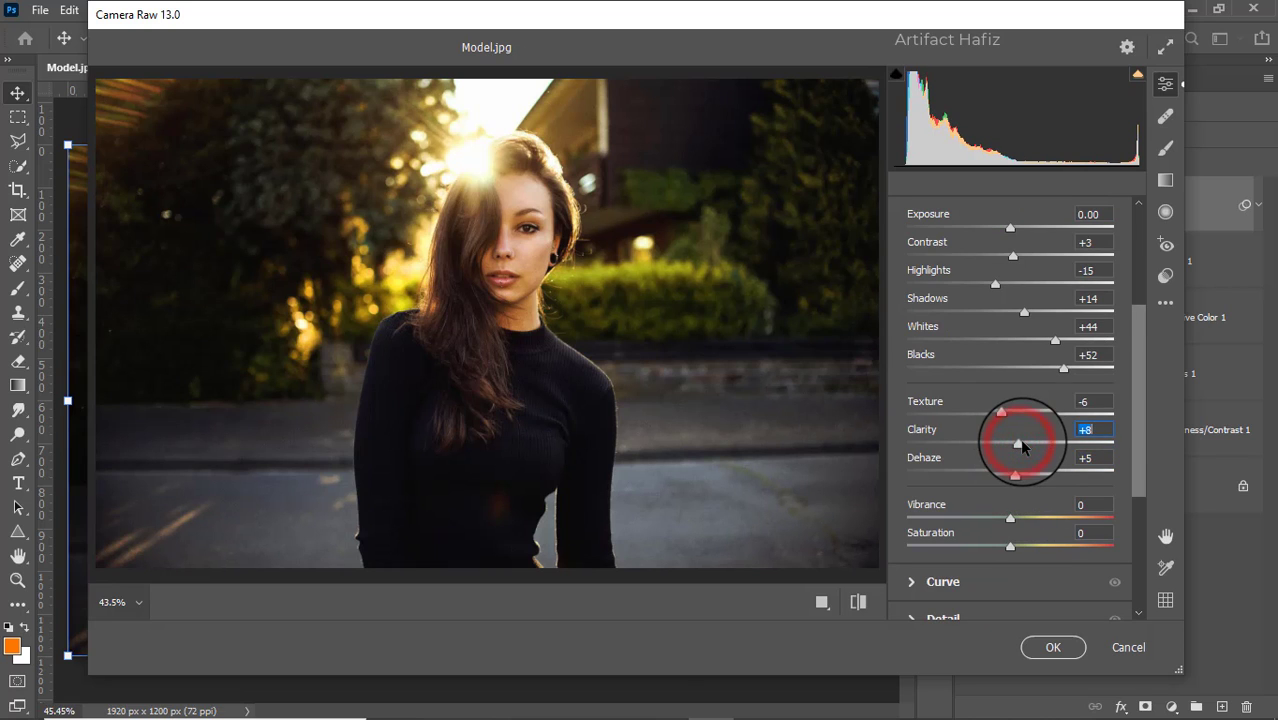
{"action": "scroll", "coordinate": [1031, 440], "scroll_direction": "down", "scroll_amount": 5}
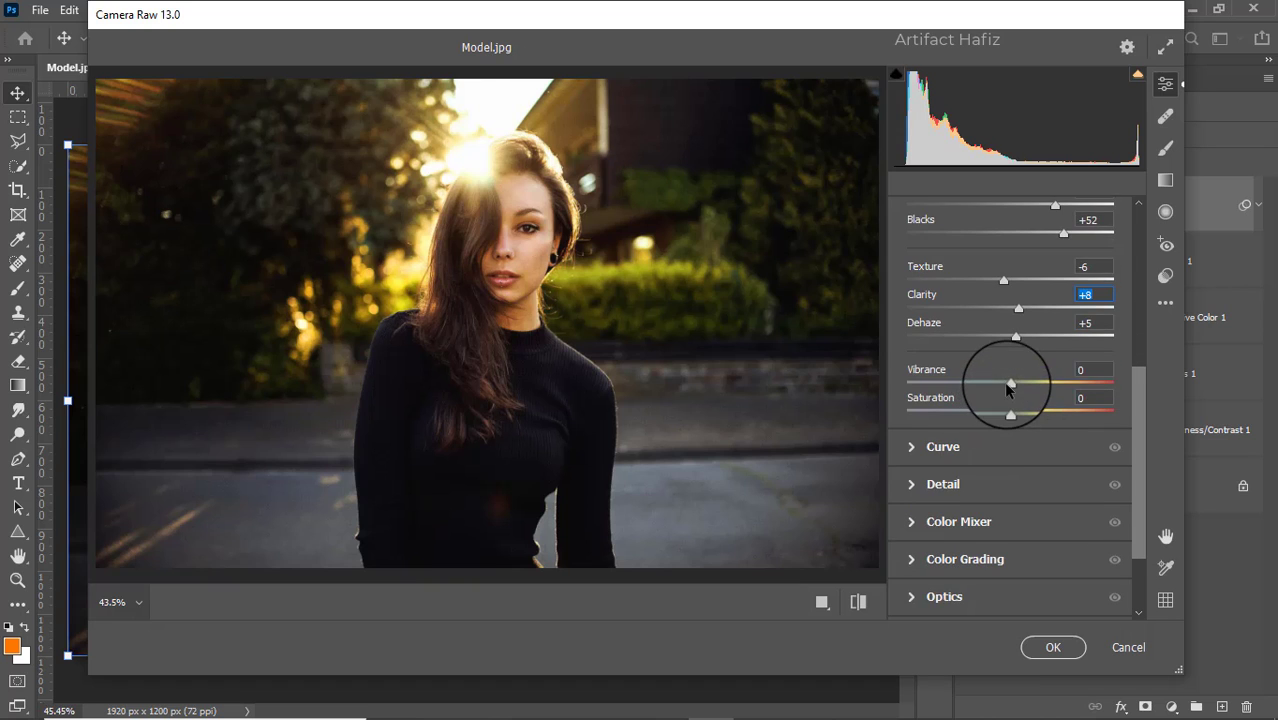
{"action": "left_click_drag", "start_coordinate": [1010, 385], "coordinate": [1015, 385]}
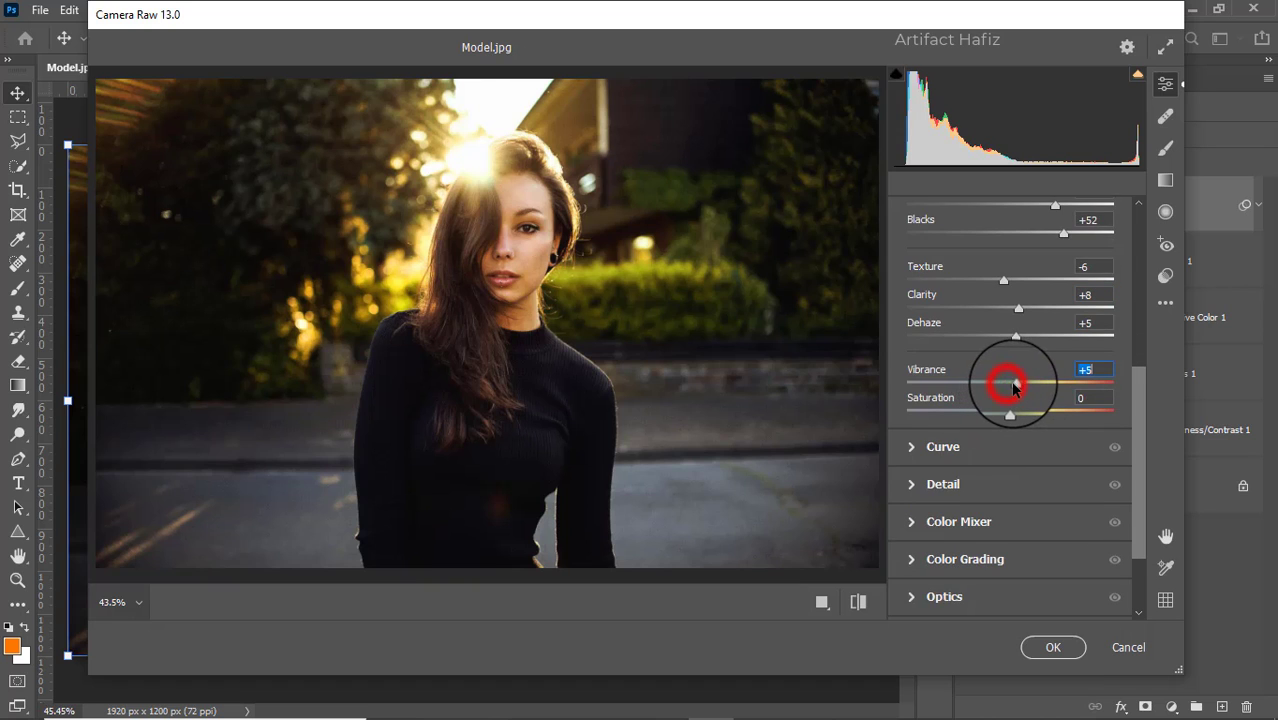
Lift the Tone Curve's blue-channel black point to output 7.
{"action": "left_click", "coordinate": [948, 450]}
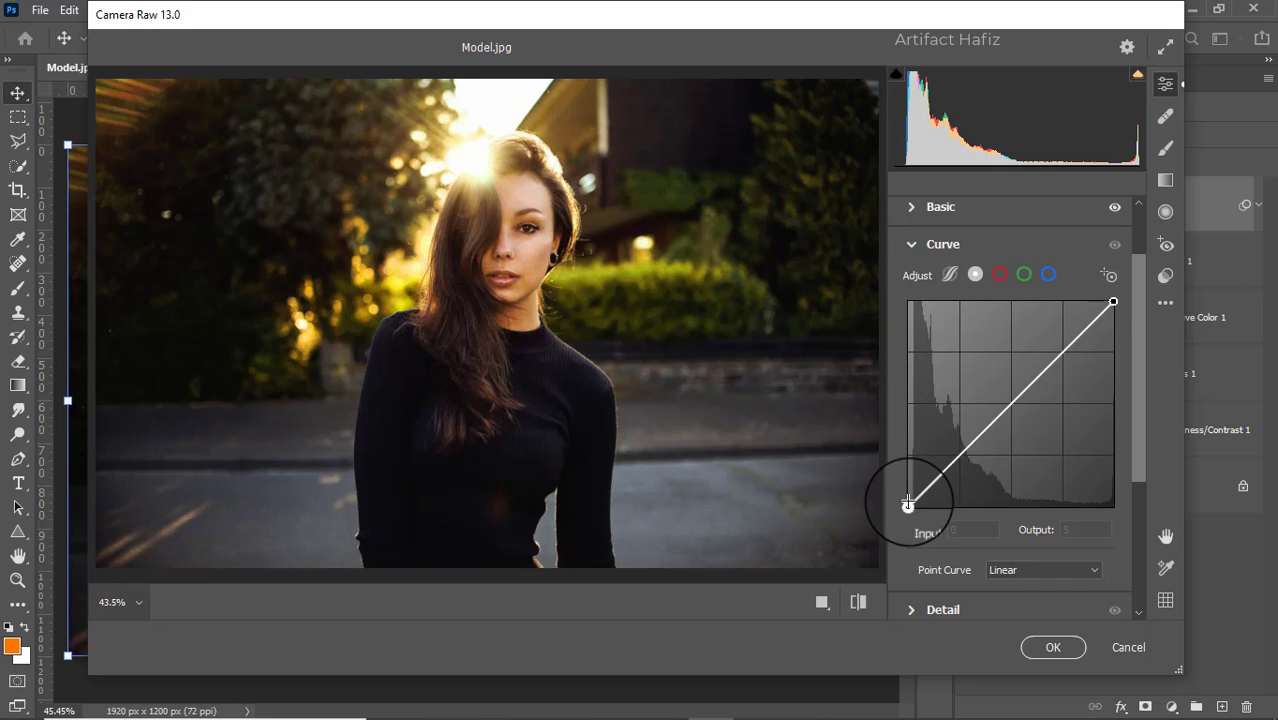
{"action": "left_click_drag", "start_coordinate": [907, 508], "coordinate": [910, 505]}
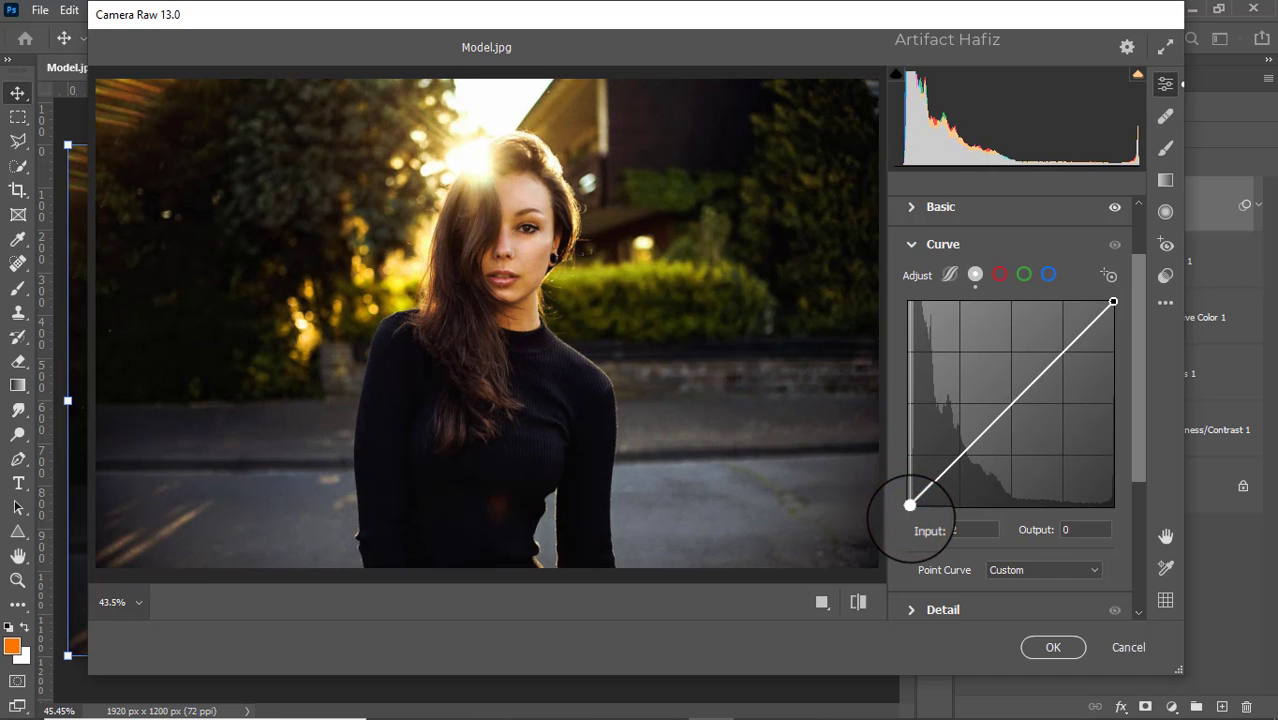
{"action": "left_click", "coordinate": [1048, 274]}
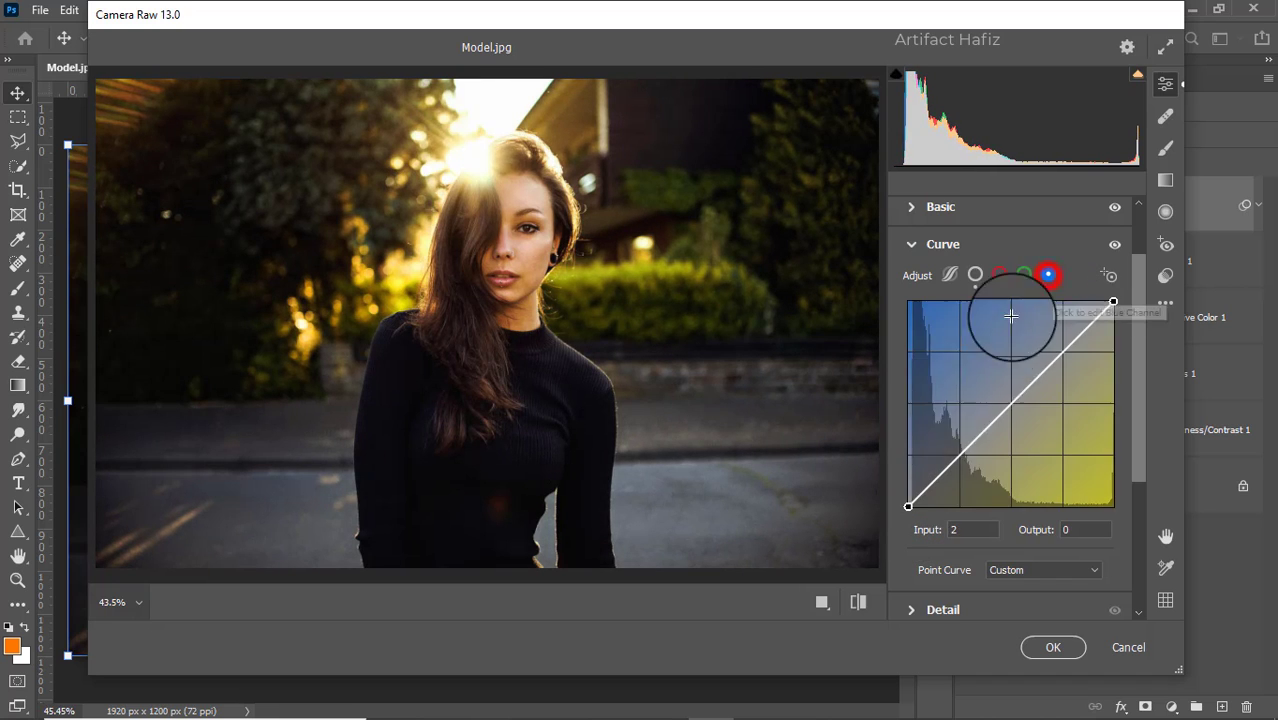
{"action": "left_click_drag", "start_coordinate": [908, 506], "coordinate": [908, 501]}
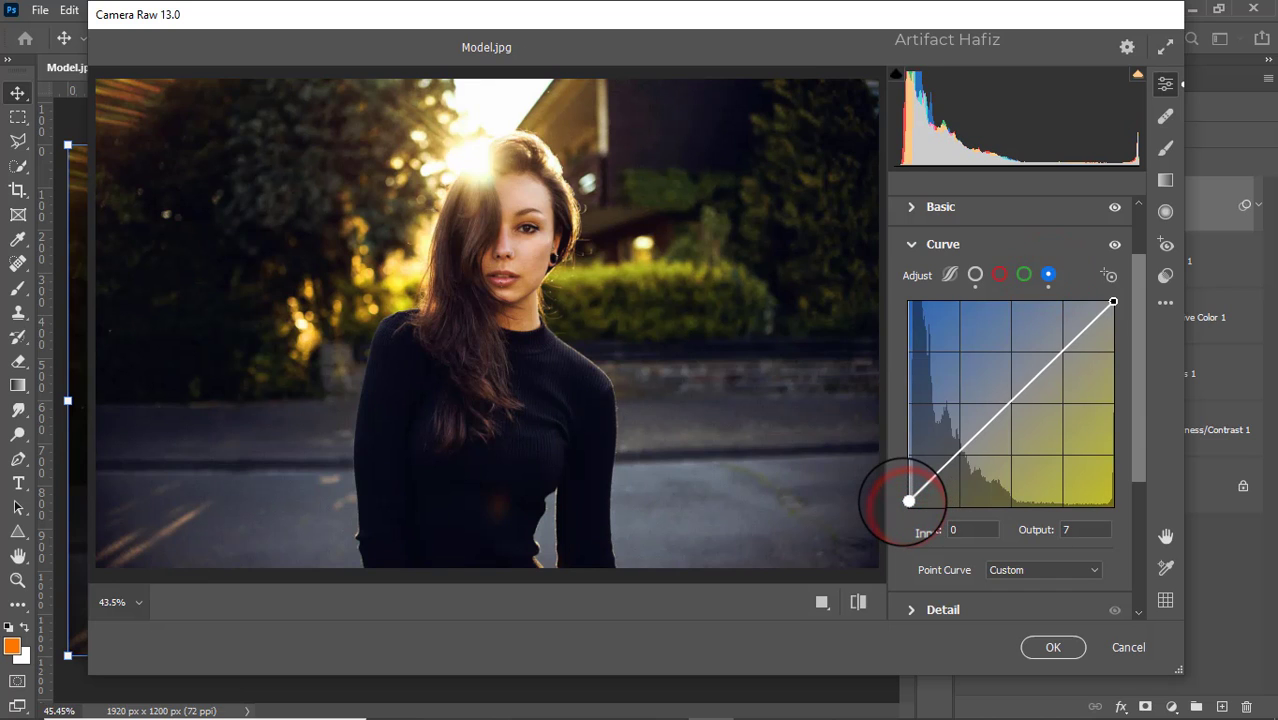
Set Detail sharpening to 12 and both noise reduction and color noise reduction to 10.
{"action": "scroll", "coordinate": [930, 490], "scroll_direction": "down", "scroll_amount": 3}
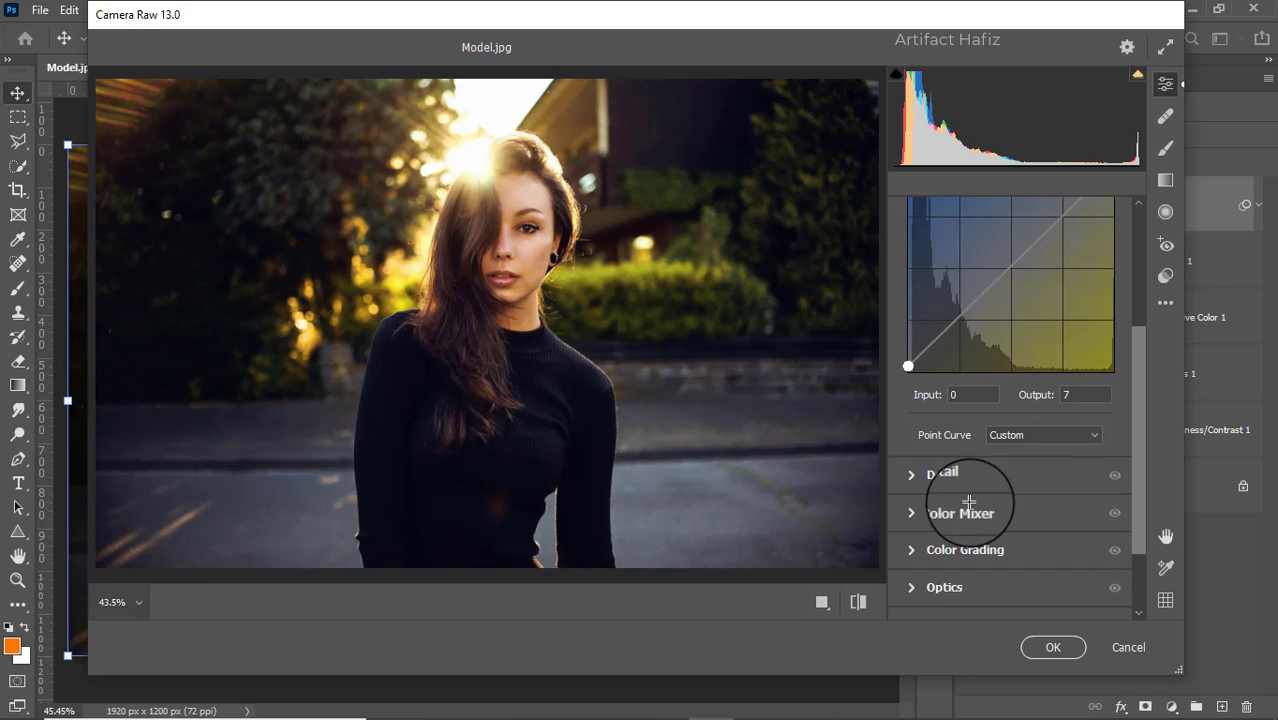
{"action": "left_click", "coordinate": [916, 470]}
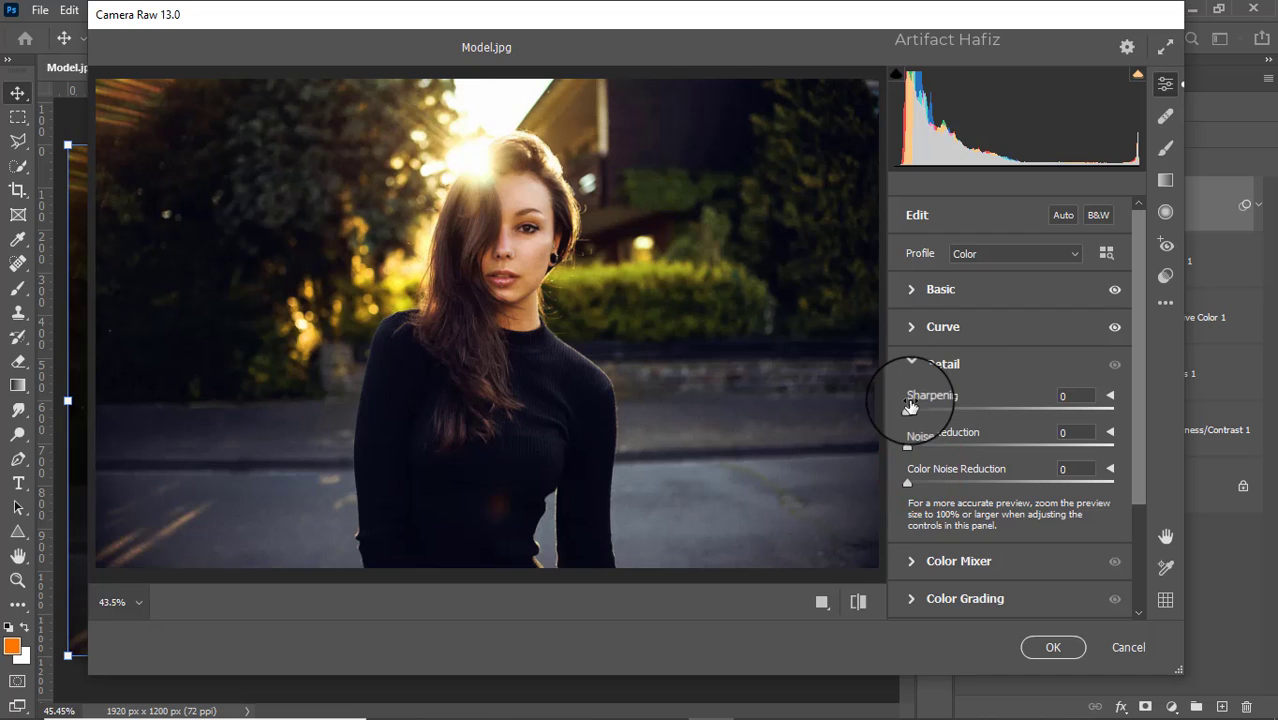
{"action": "left_click_drag", "start_coordinate": [910, 409], "coordinate": [926, 413]}
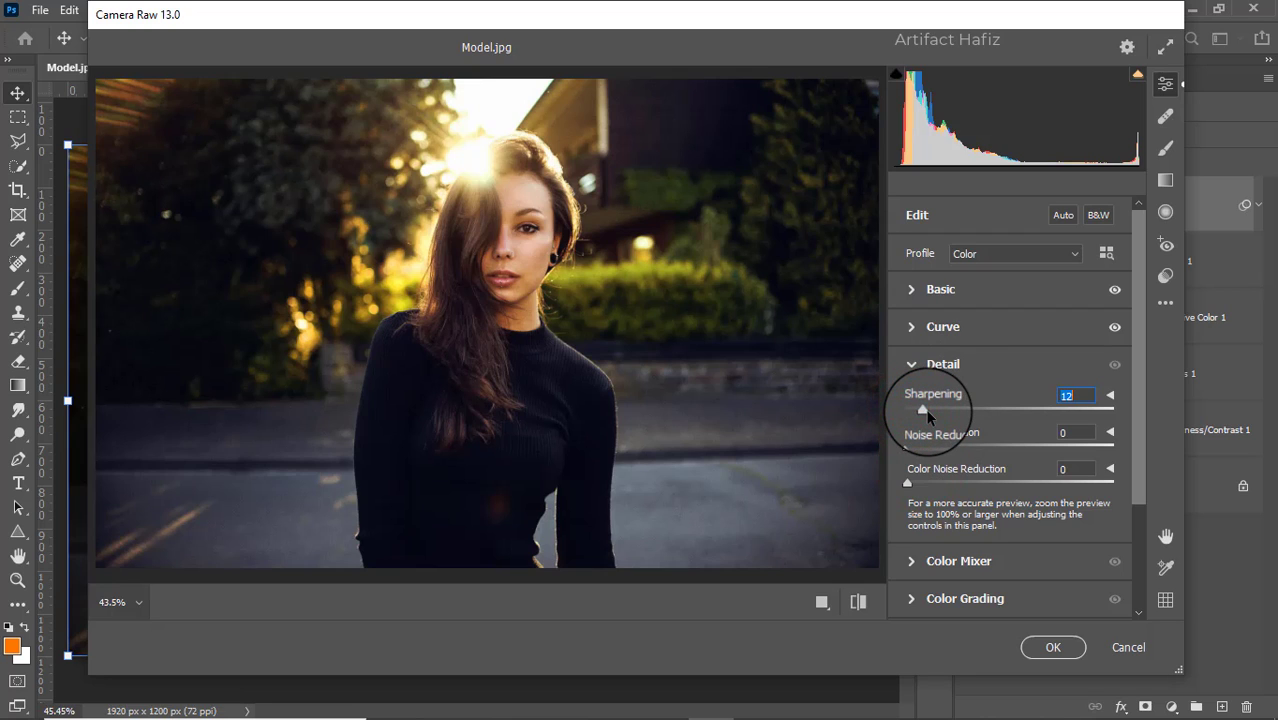
{"action": "mouse_move", "coordinate": [907, 445]}
{"action": "left_mouse_down"}
{"action": "mouse_move", "coordinate": [929, 452]}
{"action": "mouse_move", "coordinate": [928, 485]}
{"action": "left_mouse_up"}
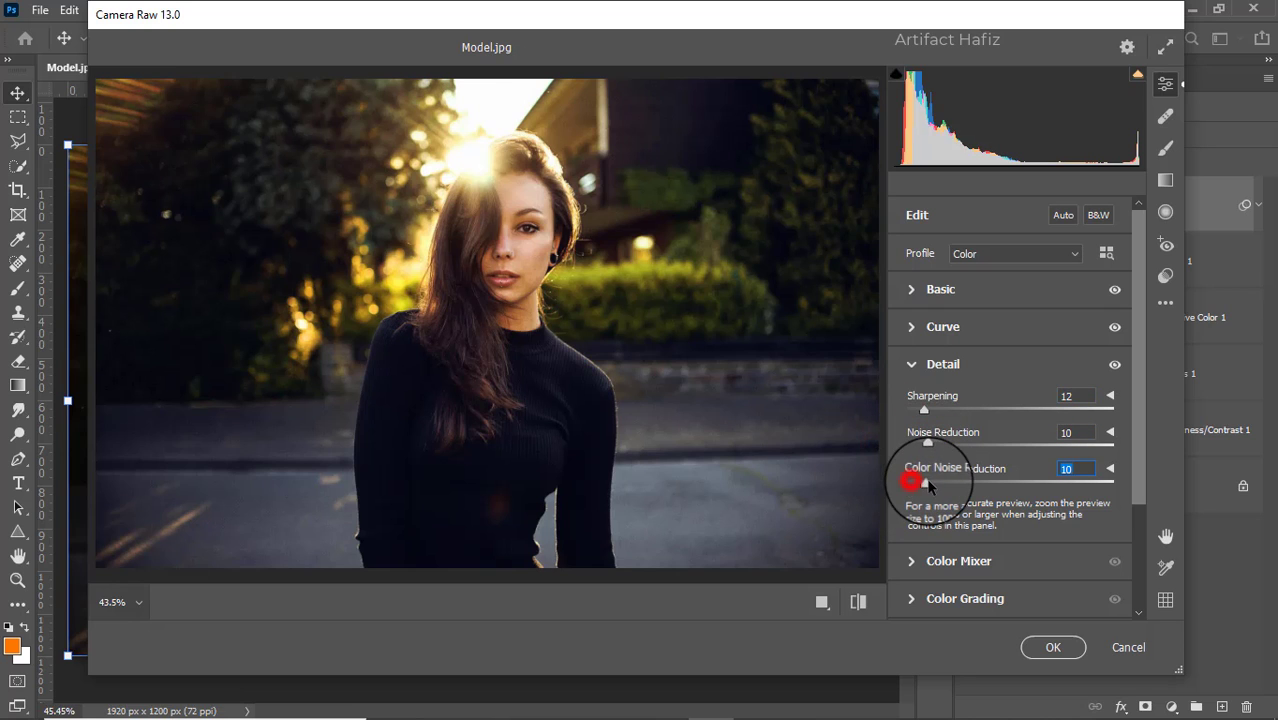
{"action": "scroll", "coordinate": [928, 490], "scroll_direction": "down", "scroll_amount": 1}
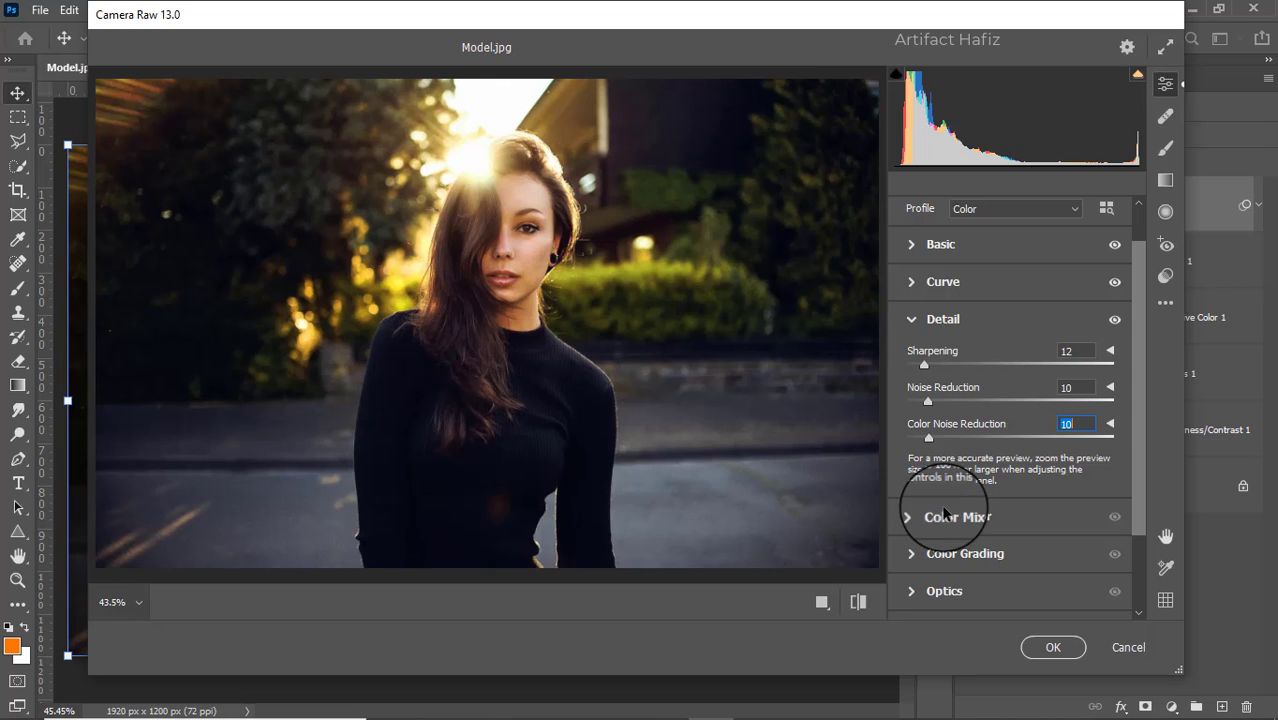
{"action": "left_click", "coordinate": [950, 512]}
Set Color Mixer saturation: Reds +5, Yellows +10, Greens +25, Aquas +18, Blues +12.
{"action": "left_click", "coordinate": [969, 314]}
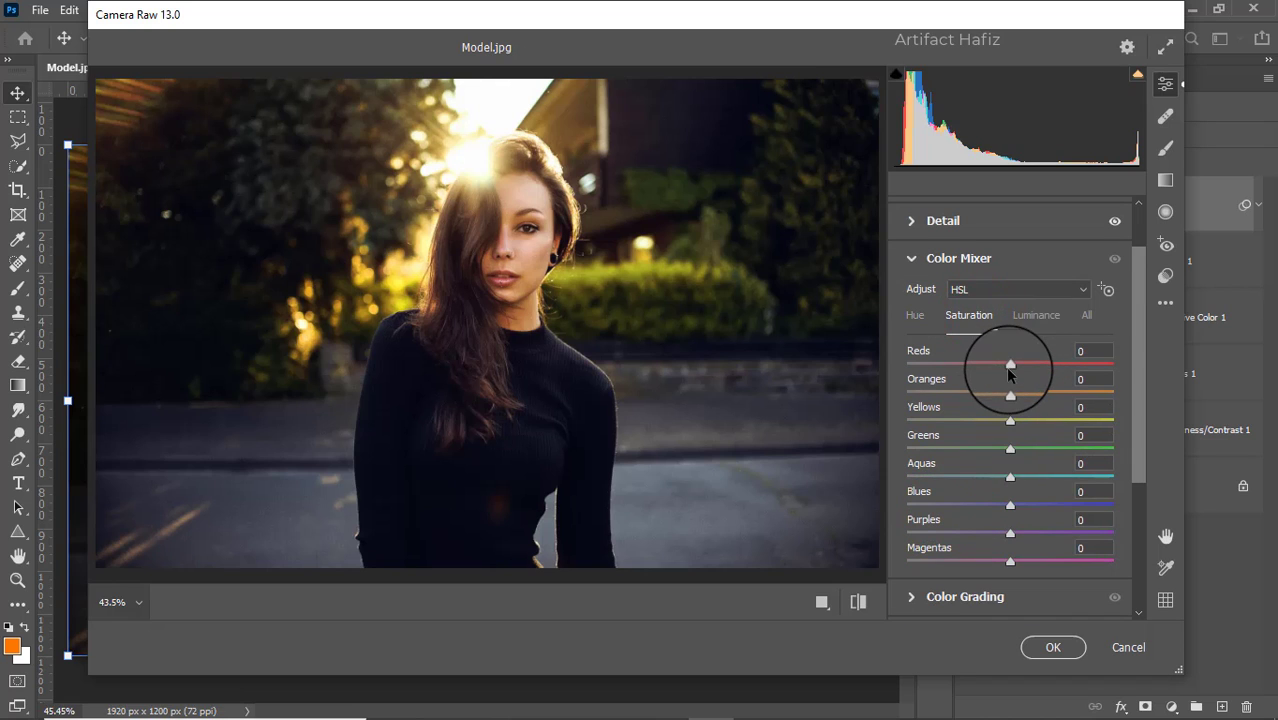
{"action": "mouse_move", "coordinate": [1012, 422]}
{"action": "left_mouse_down"}
{"action": "mouse_move", "coordinate": [912, 425]}
{"action": "mouse_move", "coordinate": [1117, 437]}
{"action": "left_mouse_up"}
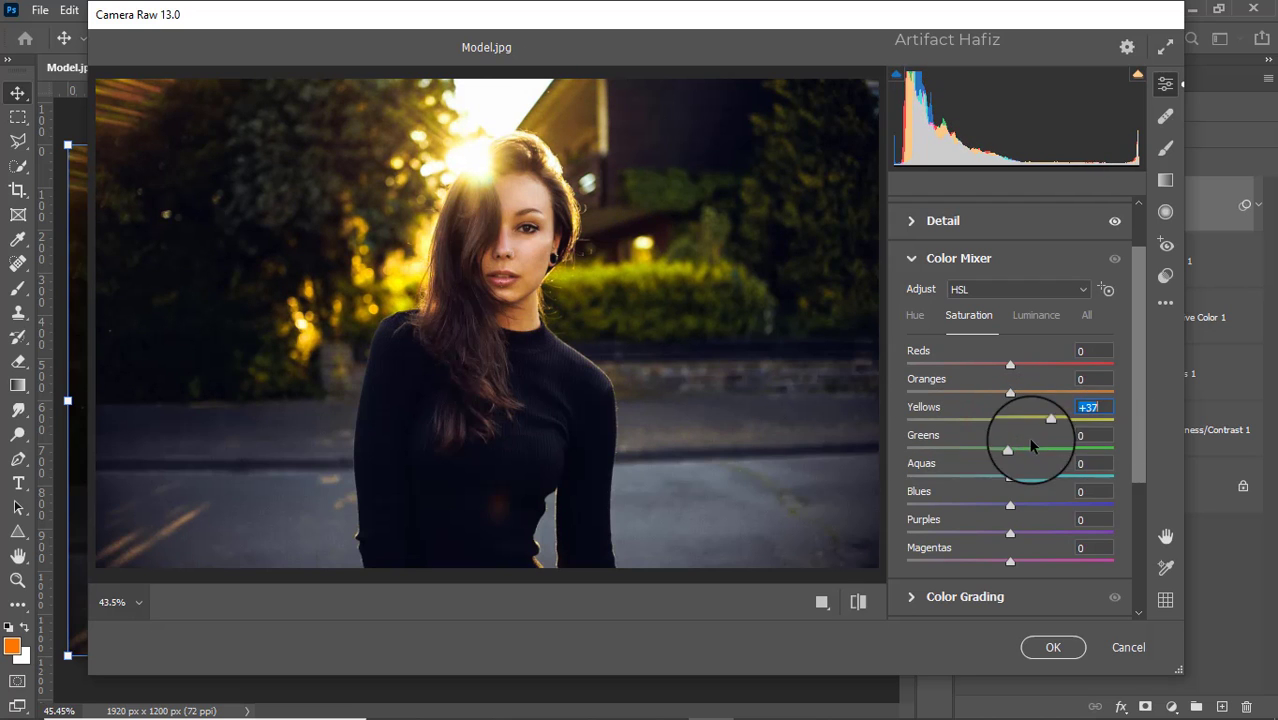
{"action": "mouse_move", "coordinate": [1027, 432]}
{"action": "left_mouse_down"}
{"action": "mouse_move", "coordinate": [870, 434]}
{"action": "mouse_move", "coordinate": [1080, 455]}
{"action": "mouse_move", "coordinate": [895, 462]}
{"action": "left_mouse_up"}
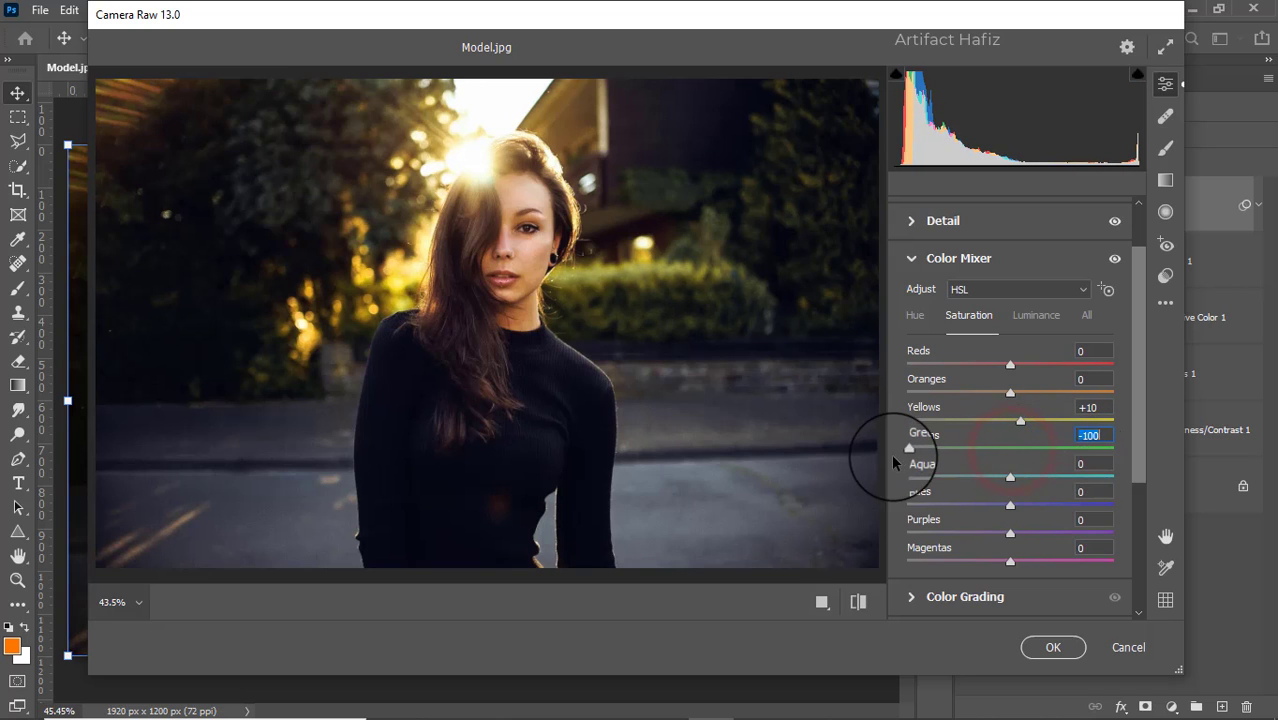
{"action": "left_click_drag", "start_coordinate": [1064, 468], "coordinate": [1070, 470]}
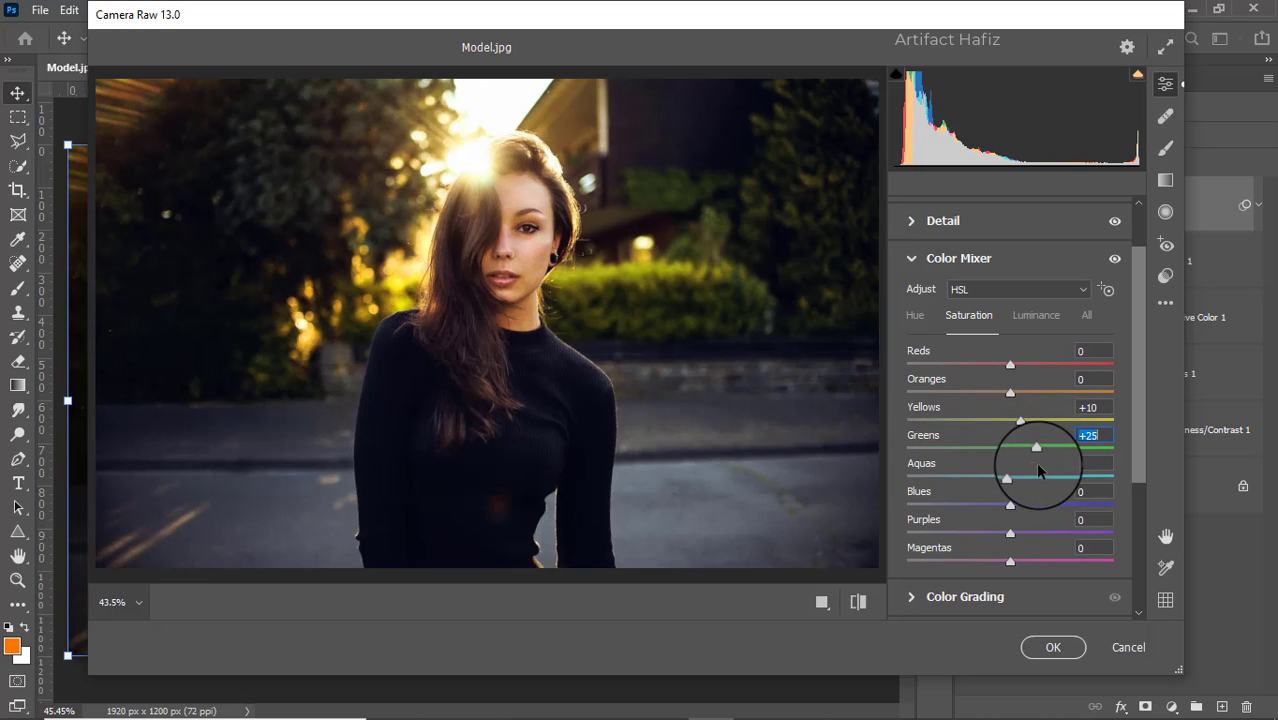
{"action": "mouse_move", "coordinate": [1006, 478]}
{"action": "left_mouse_down"}
{"action": "mouse_move", "coordinate": [1040, 510]}
{"action": "mouse_move", "coordinate": [1022, 506]}
{"action": "left_mouse_up"}
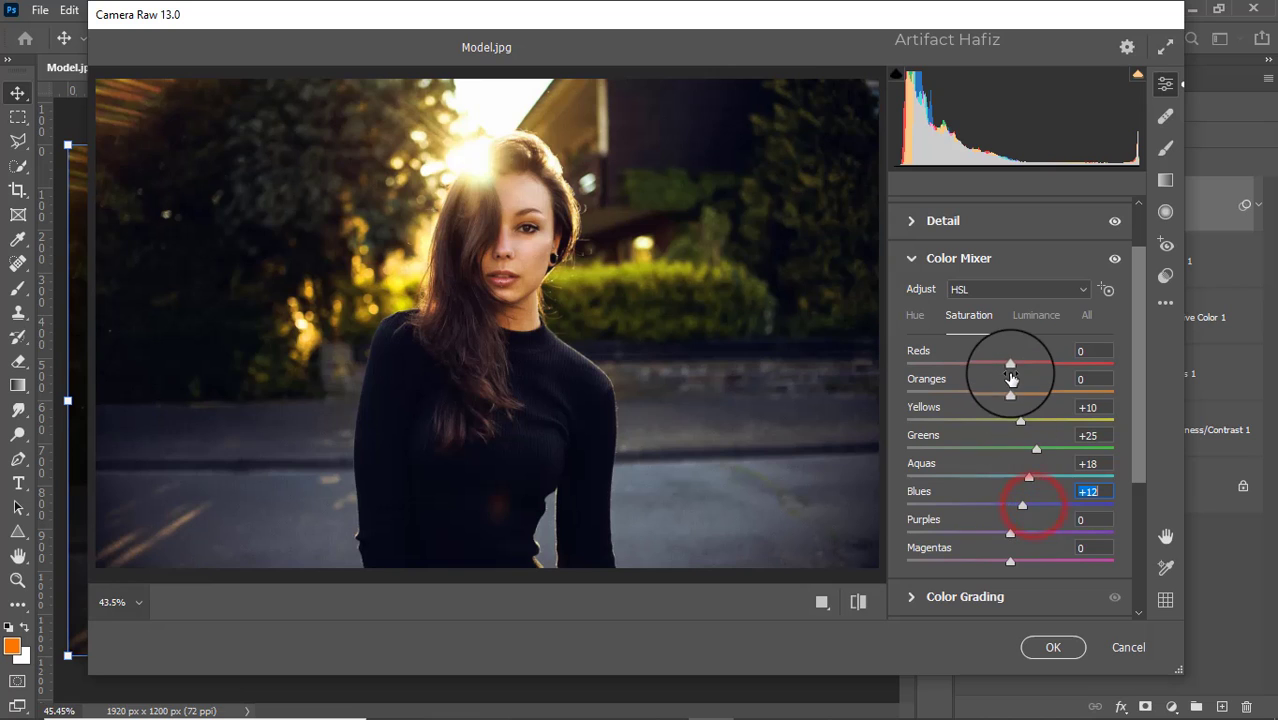
{"action": "left_click_drag", "start_coordinate": [1046, 376], "coordinate": [994, 376]}
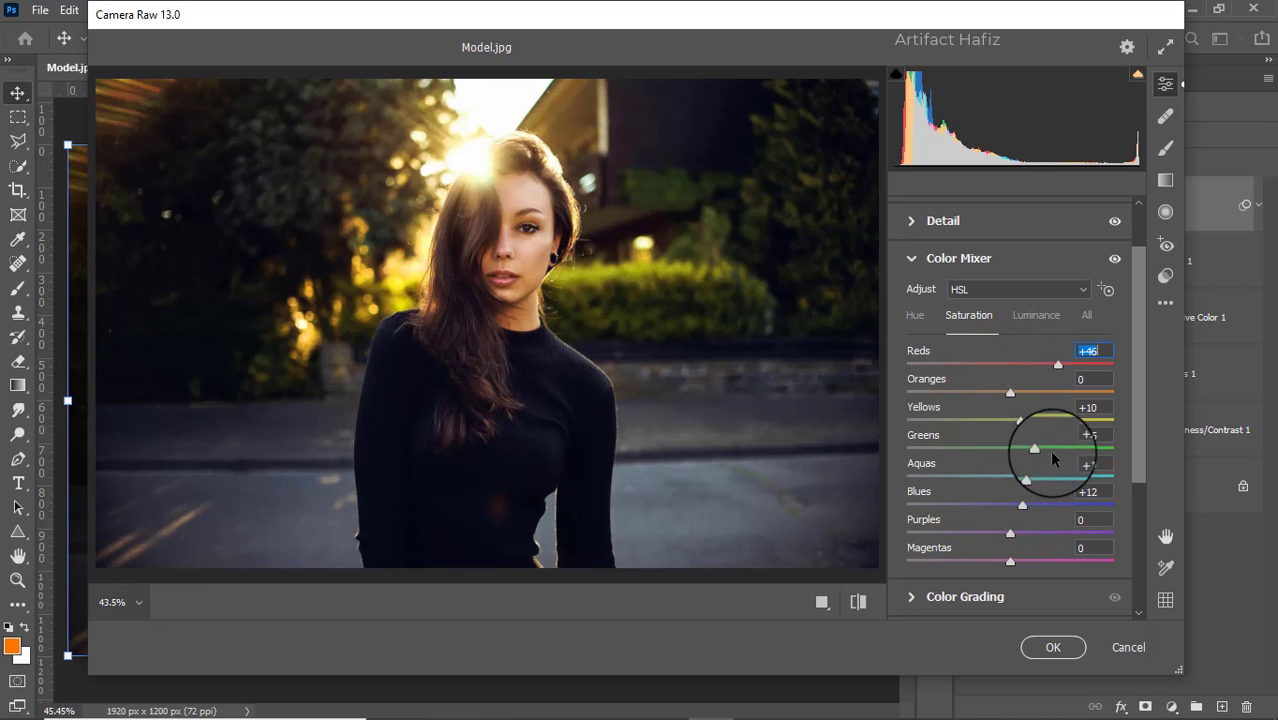
{"action": "key", "text": "shift+Up"}
{"action": "key", "text": "shift+Up"}
{"action": "key", "text": "Up"}
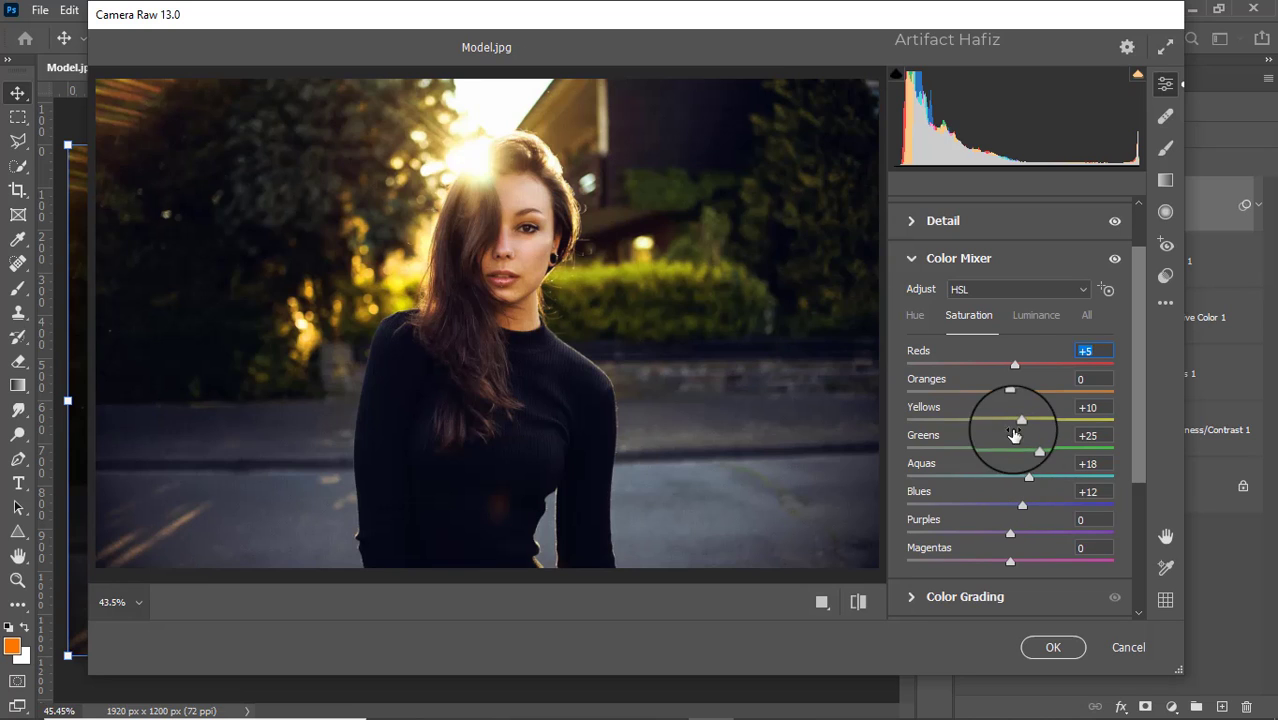
Set Color Mixer luminance: Oranges +5, Yellows +6, Greens +5, Aquas -10, Blues -7.
{"action": "left_click", "coordinate": [1019, 316]}
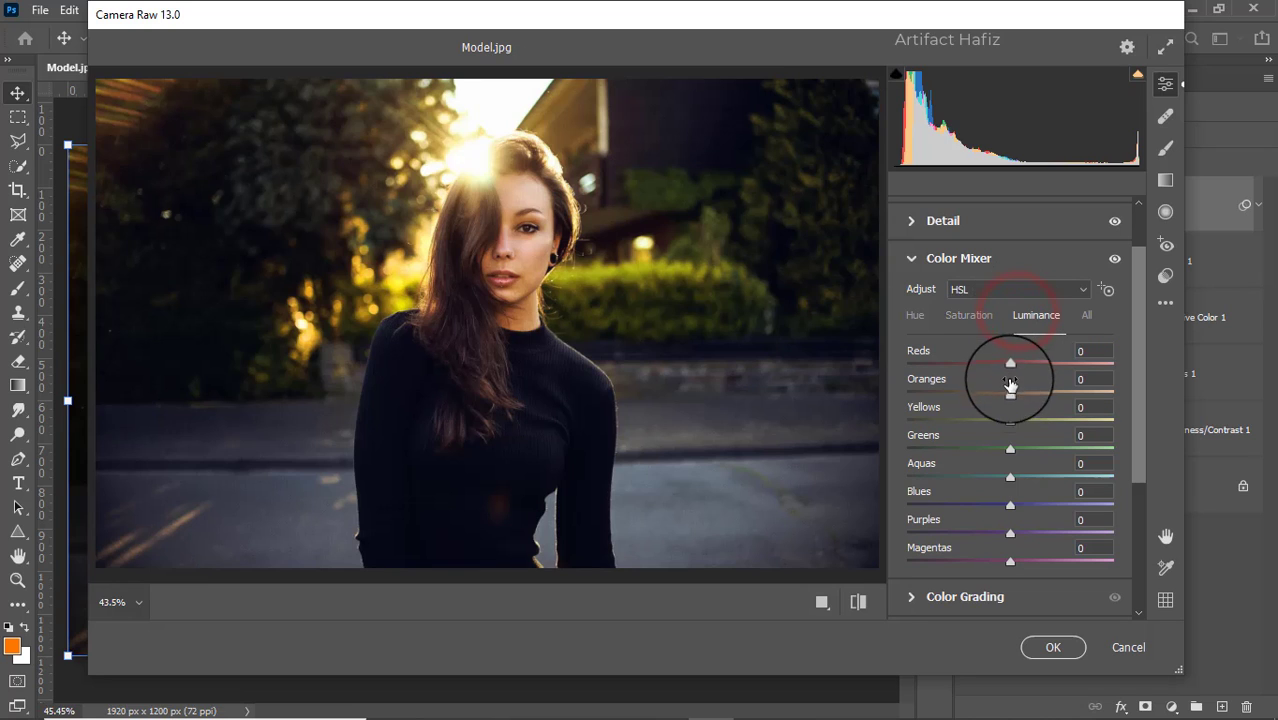
{"action": "mouse_move", "coordinate": [1010, 391]}
{"action": "left_mouse_down"}
{"action": "mouse_move", "coordinate": [1021, 391]}
{"action": "mouse_move", "coordinate": [1015, 400]}
{"action": "mouse_move", "coordinate": [1005, 365]}
{"action": "mouse_move", "coordinate": [1018, 366]}
{"action": "left_mouse_up"}
{"action": "left_click_drag", "start_coordinate": [1010, 420], "coordinate": [1021, 420]}
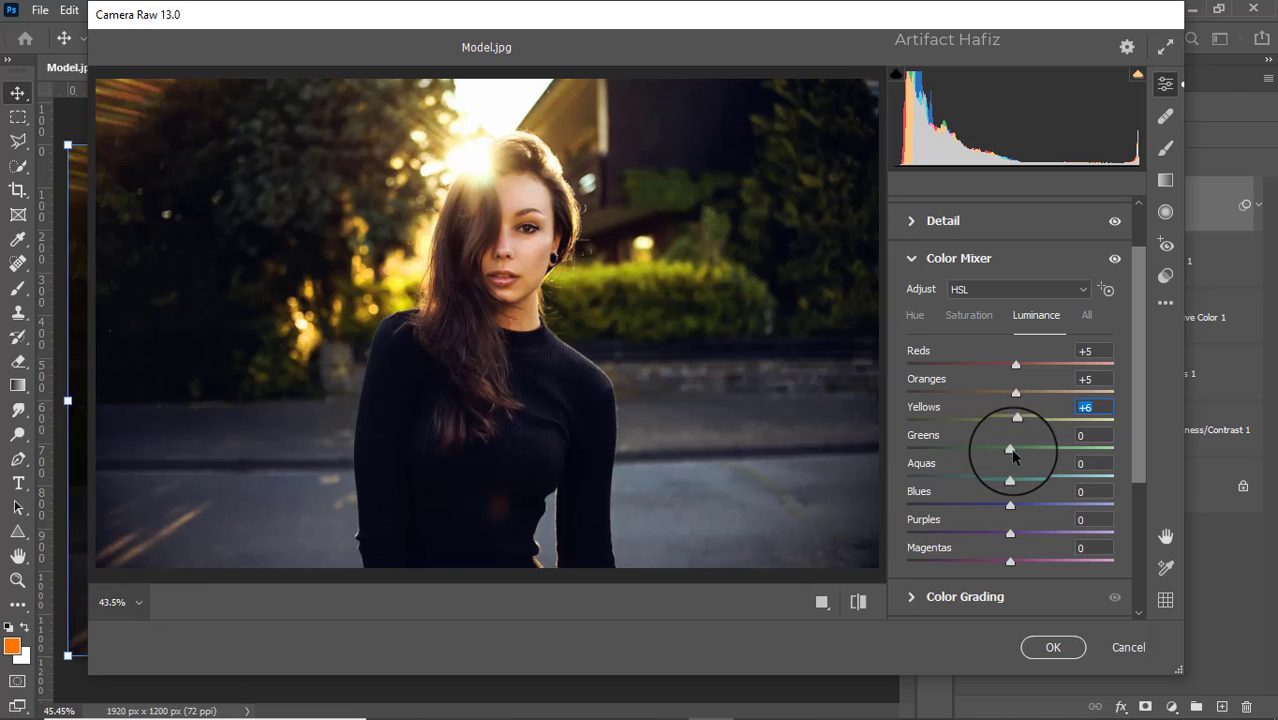
{"action": "left_click_drag", "start_coordinate": [1008, 449], "coordinate": [1017, 450]}
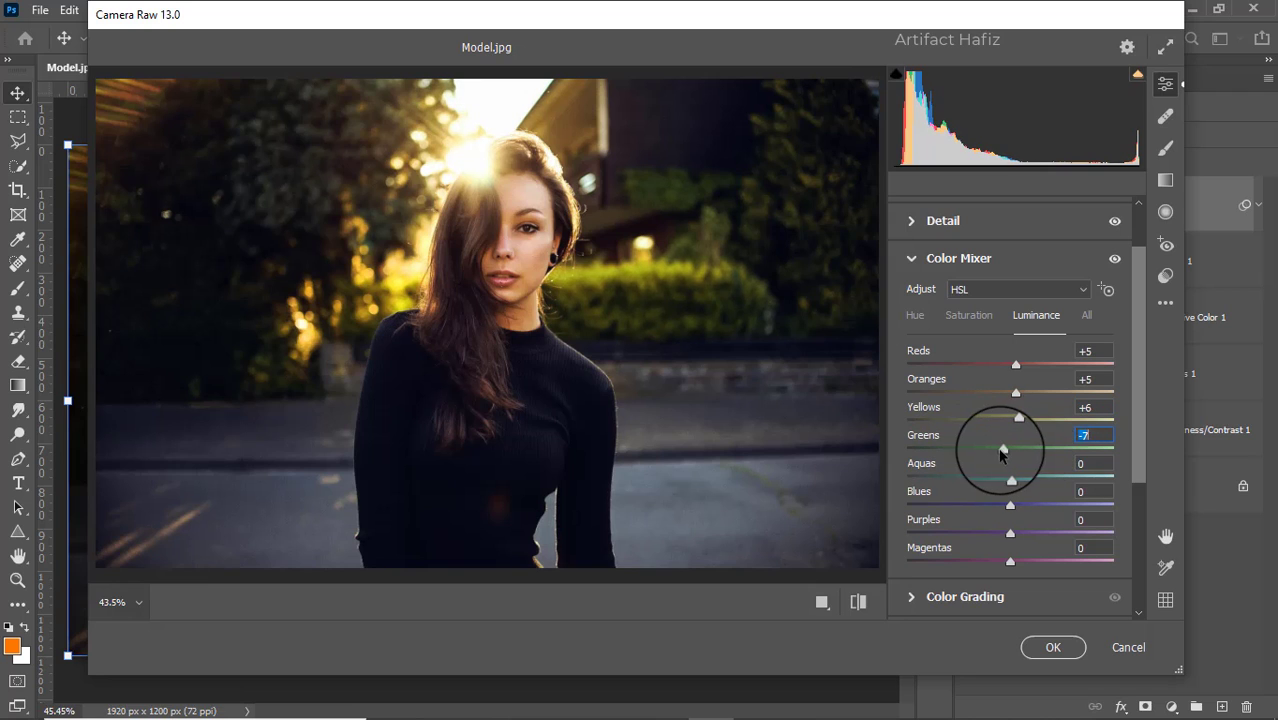
{"action": "left_click_drag", "start_coordinate": [1010, 478], "coordinate": [1016, 478]}
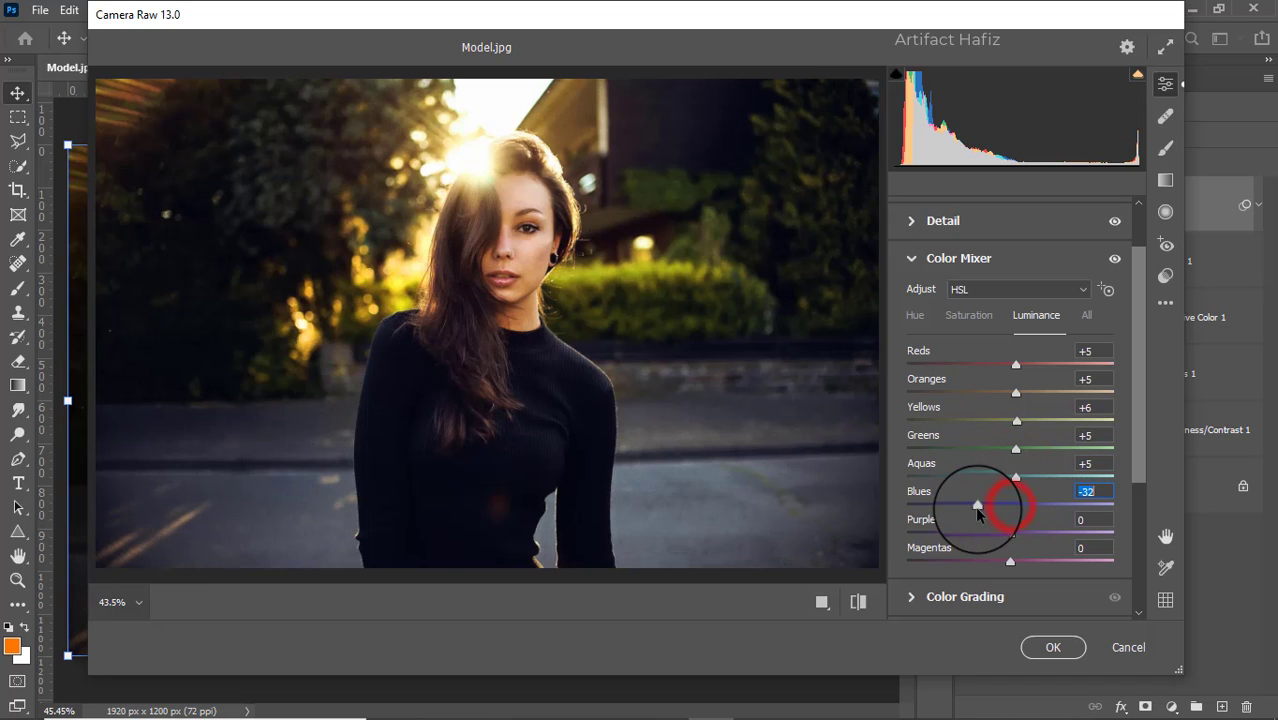
{"action": "mouse_move", "coordinate": [1056, 508]}
{"action": "left_mouse_down"}
{"action": "mouse_move", "coordinate": [964, 508]}
{"action": "mouse_move", "coordinate": [1010, 508]}
{"action": "mouse_move", "coordinate": [968, 474]}
{"action": "mouse_move", "coordinate": [1002, 484]}
{"action": "left_mouse_up"}
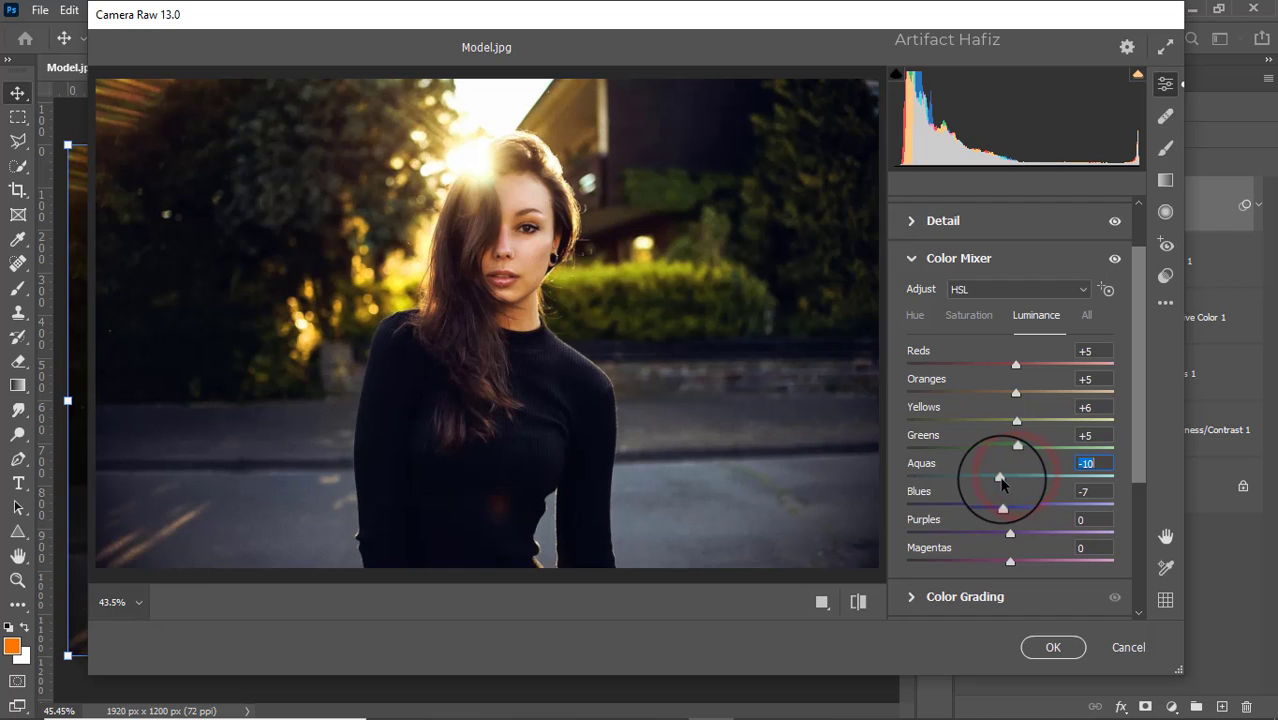
Tint the shadows purple and give highlights a subtle tint (H 98, S 11) in Color Grading.
{"action": "left_click", "coordinate": [941, 596]}
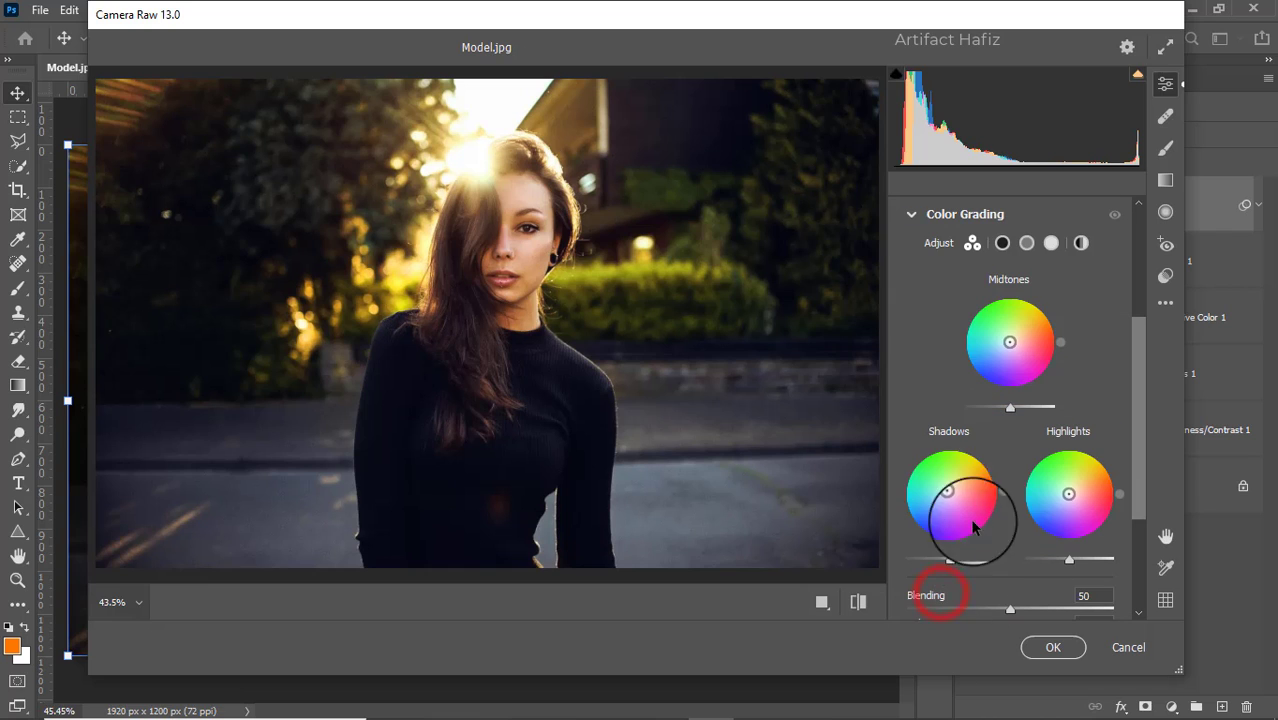
{"action": "left_click_drag", "start_coordinate": [950, 507], "coordinate": [947, 496]}
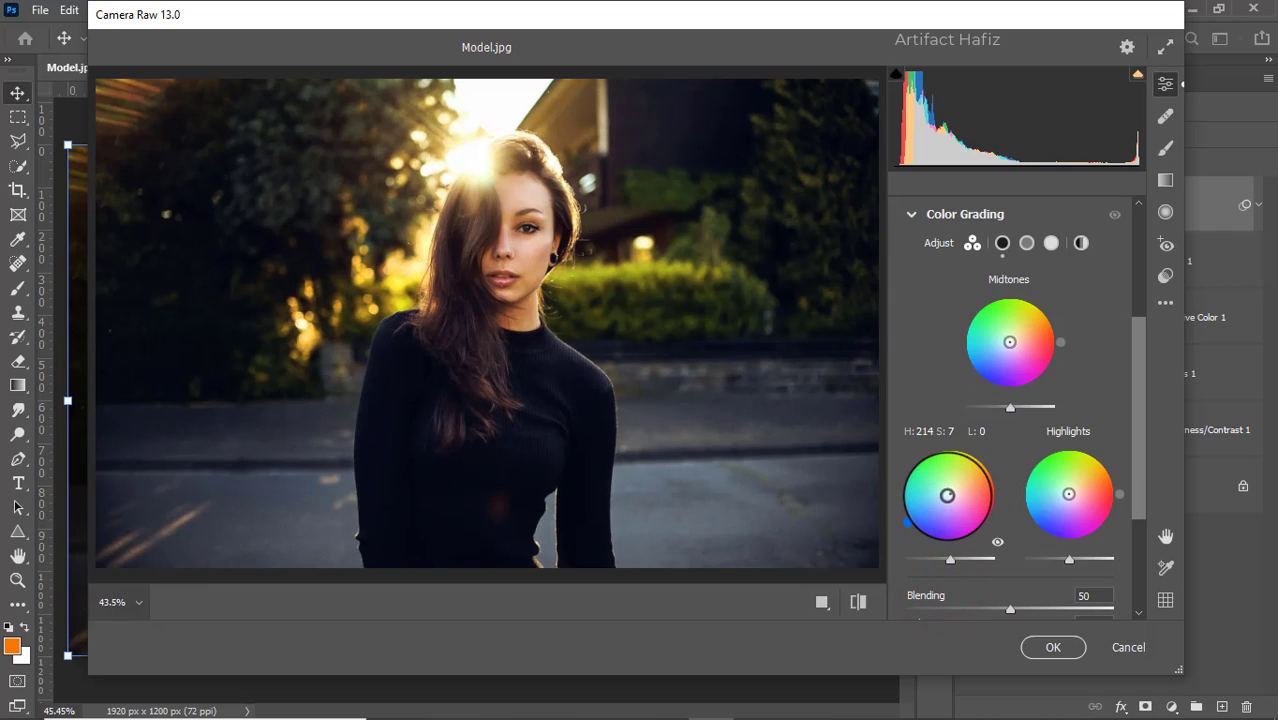
{"action": "left_click", "coordinate": [904, 520]}
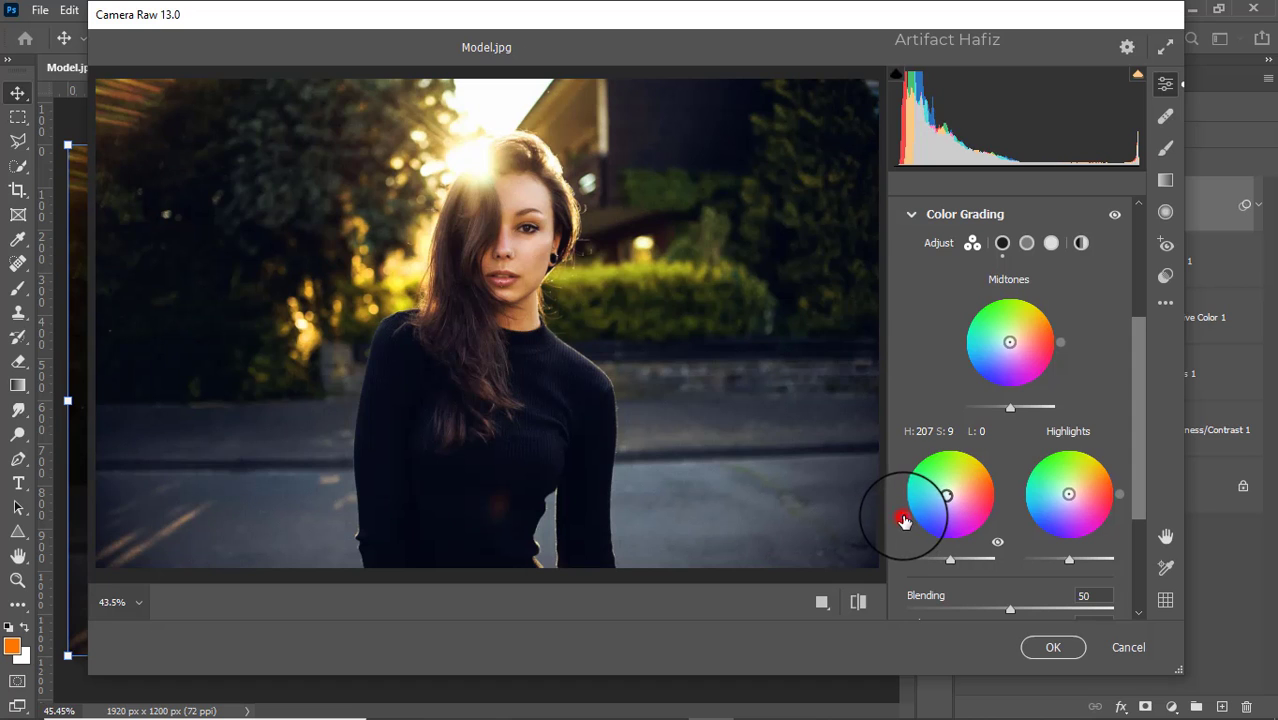
{"action": "left_click_drag", "start_coordinate": [904, 520], "coordinate": [900, 503]}
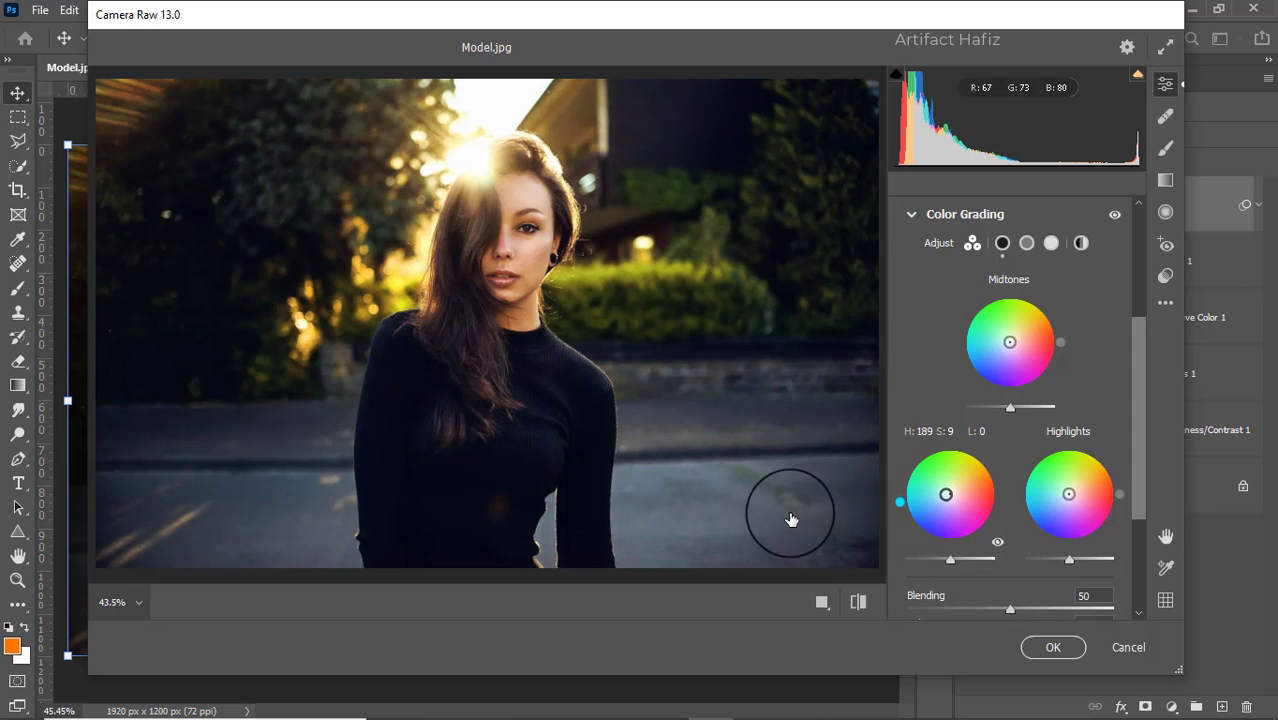
{"action": "left_click_drag", "start_coordinate": [790, 519], "coordinate": [850, 320]}
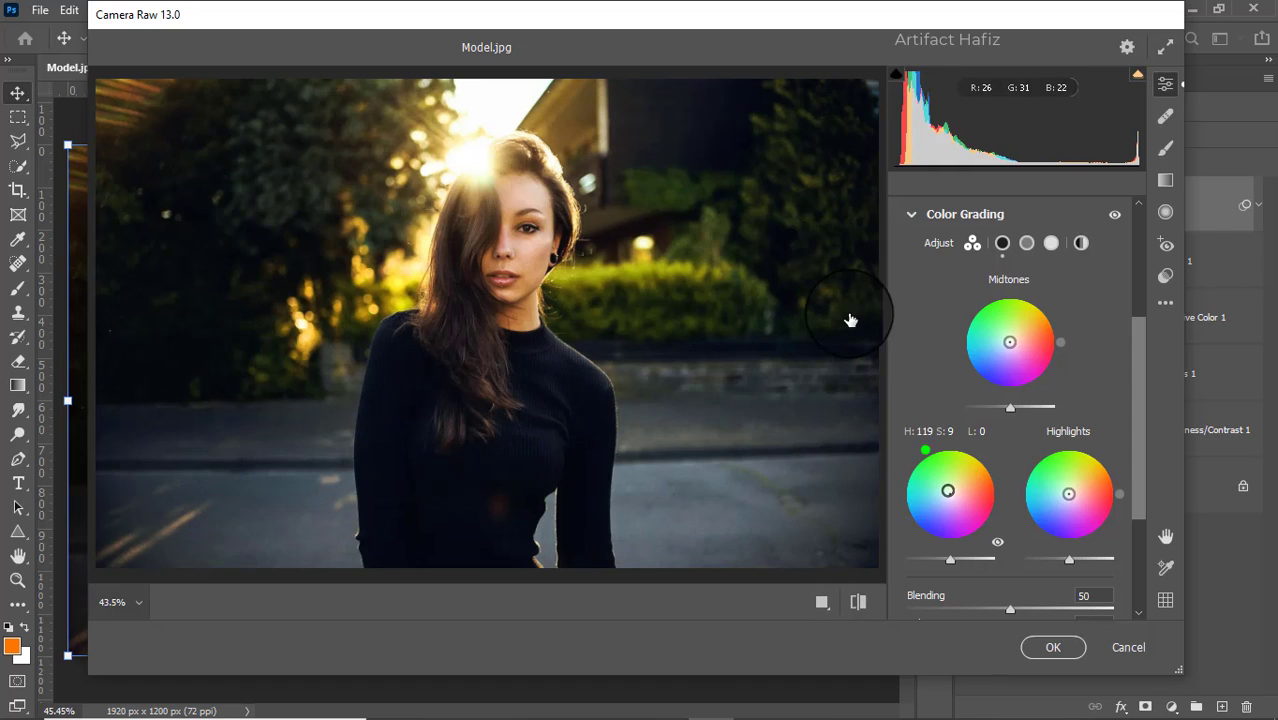
{"action": "left_click_drag", "start_coordinate": [850, 320], "coordinate": [953, 622]}
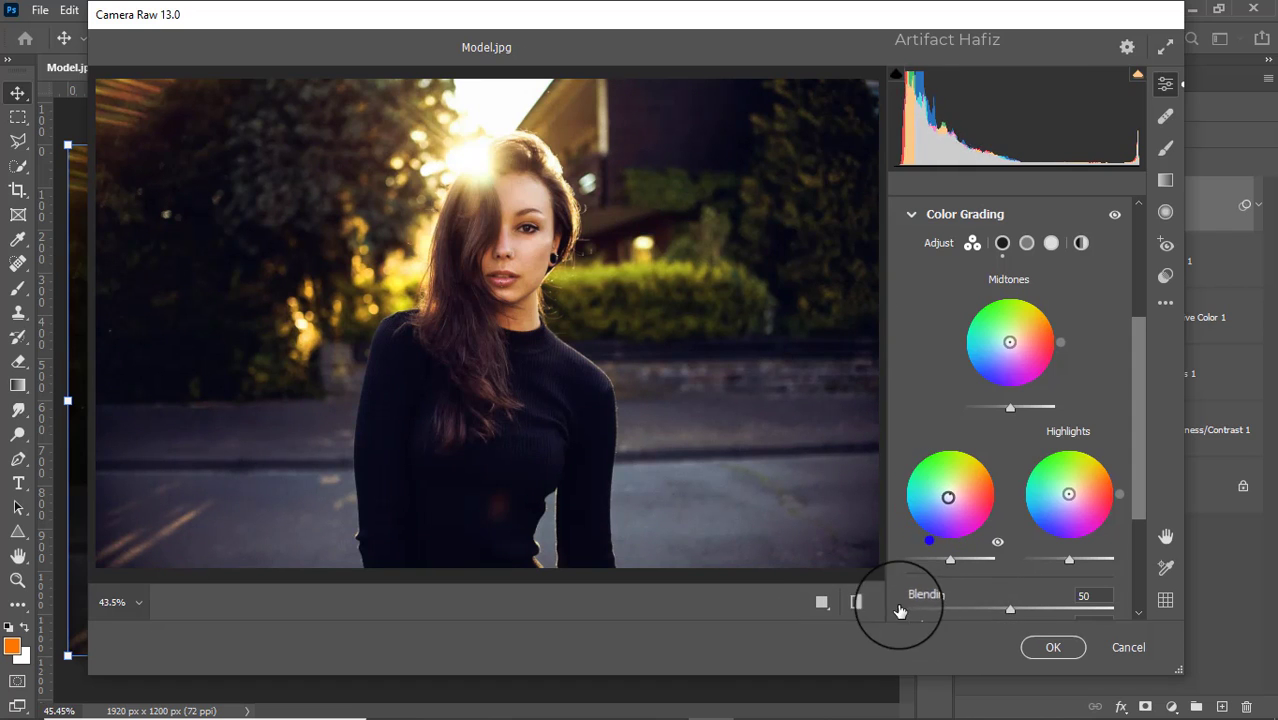
{"action": "left_click_drag", "start_coordinate": [949, 627], "coordinate": [1048, 550]}
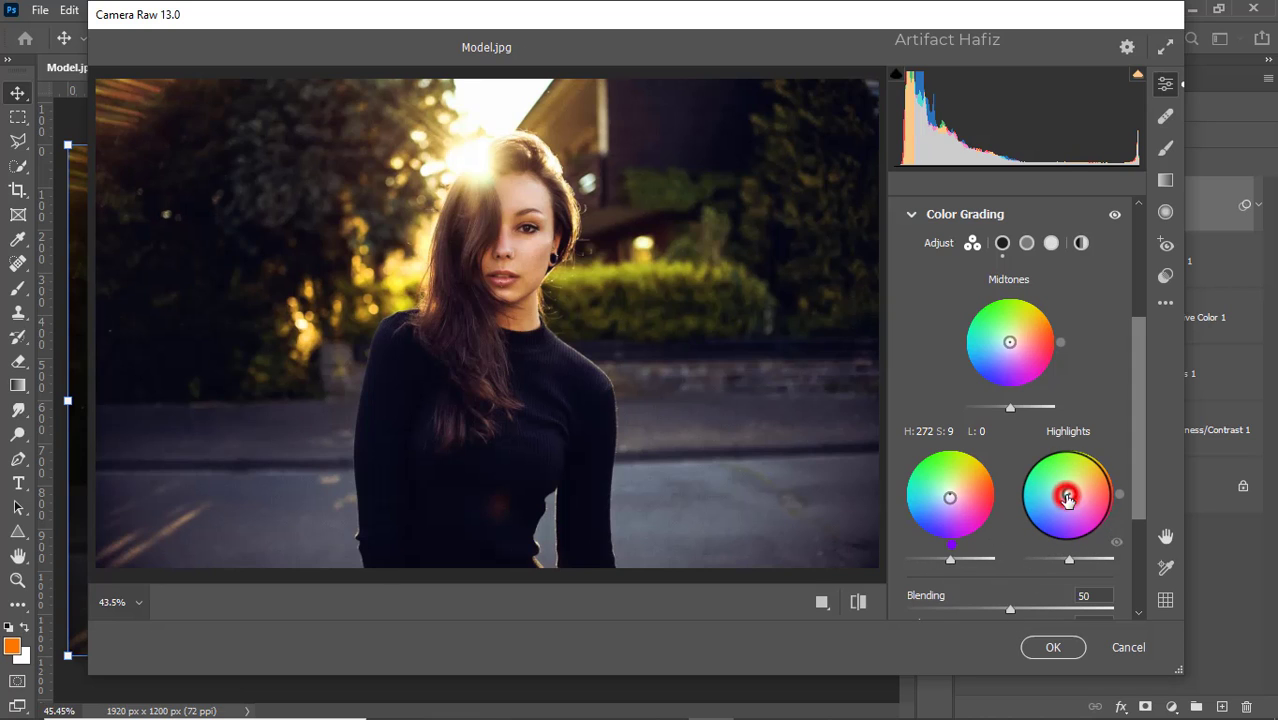
{"action": "mouse_move", "coordinate": [1067, 497]}
{"action": "left_mouse_down"}
{"action": "mouse_move", "coordinate": [1155, 471]}
{"action": "mouse_move", "coordinate": [908, 421]}
{"action": "mouse_move", "coordinate": [1051, 358]}
{"action": "left_mouse_up"}
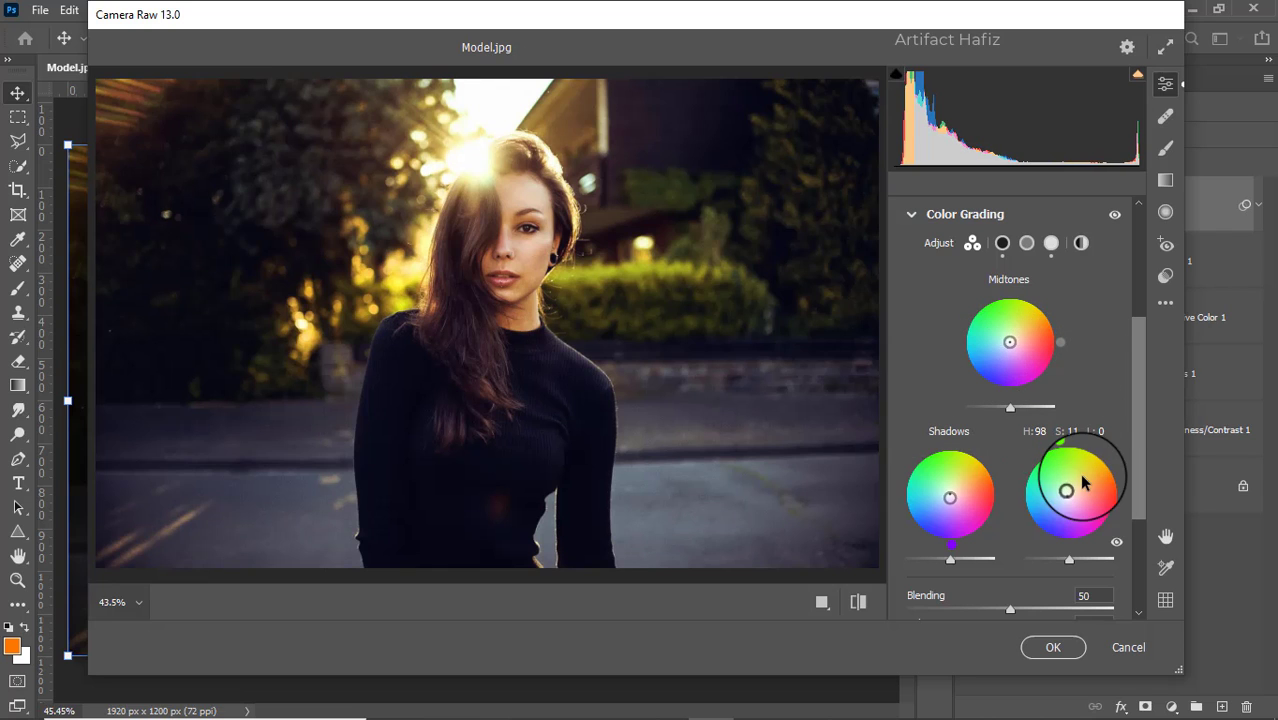
Add a slight -8 vignette in the Effects settings.
{"action": "scroll", "coordinate": [1079, 473], "scroll_direction": "down", "scroll_amount": 2}
{"action": "scroll", "coordinate": [1060, 445], "scroll_direction": "down", "scroll_amount": 1}
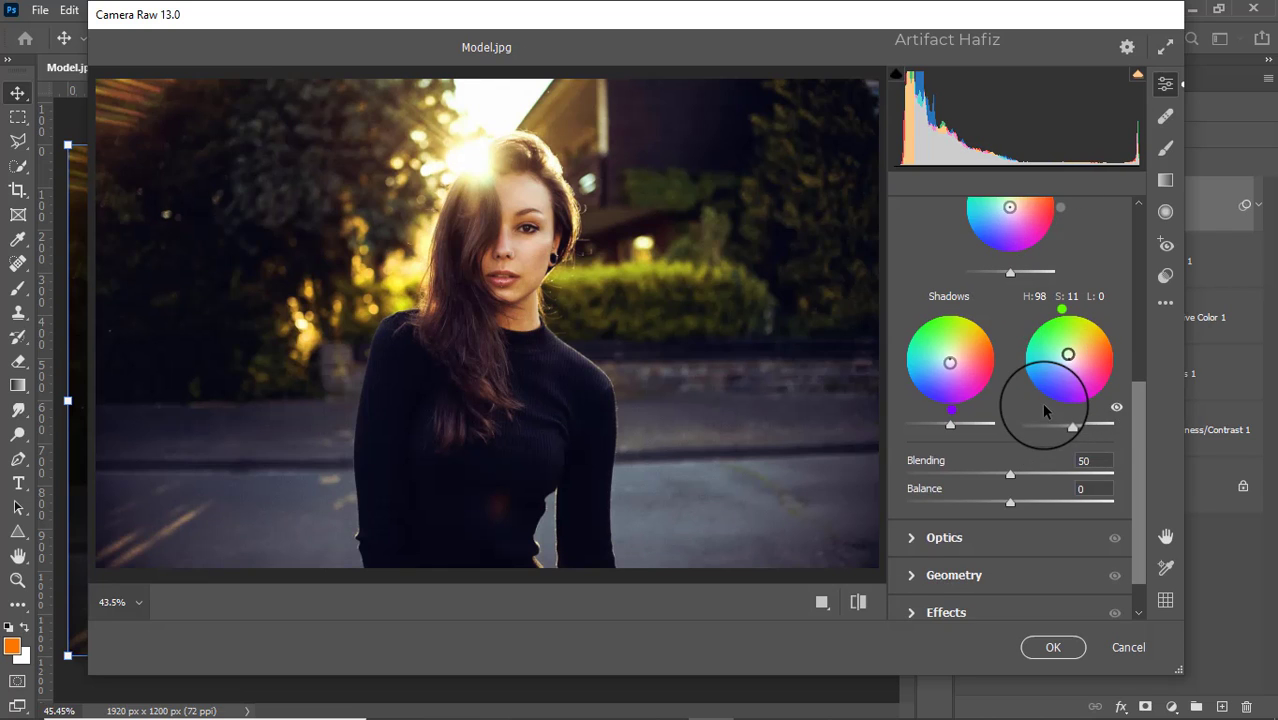
{"action": "scroll", "coordinate": [1041, 410], "scroll_direction": "down", "scroll_amount": 1}
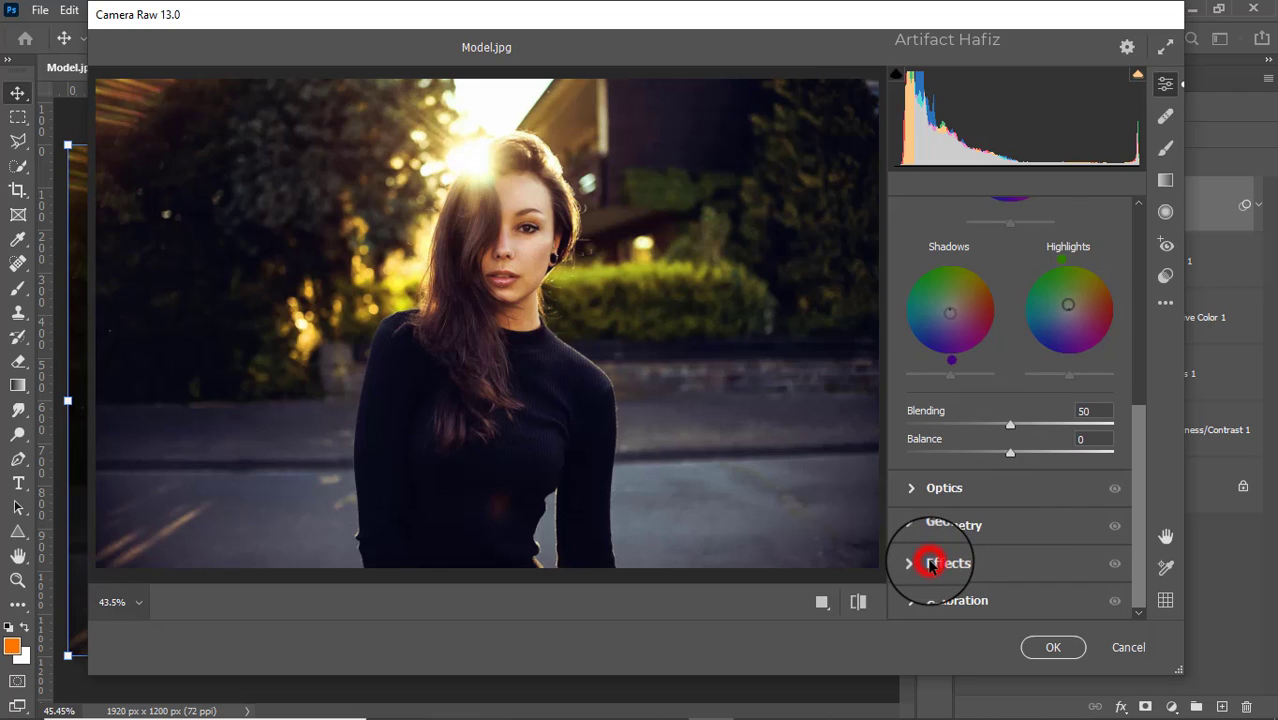
{"action": "left_click", "coordinate": [931, 565]}
{"action": "left_click", "coordinate": [1008, 413]}
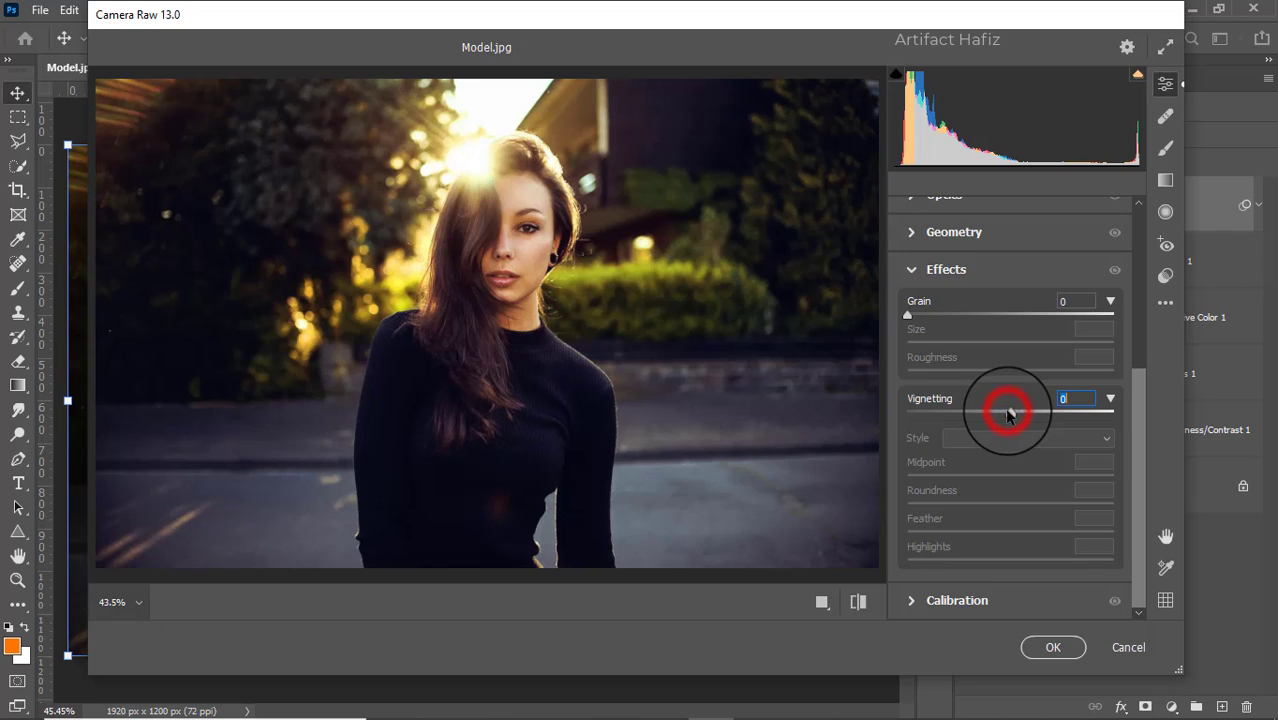
{"action": "left_click_drag", "start_coordinate": [1008, 413], "coordinate": [1002, 412]}
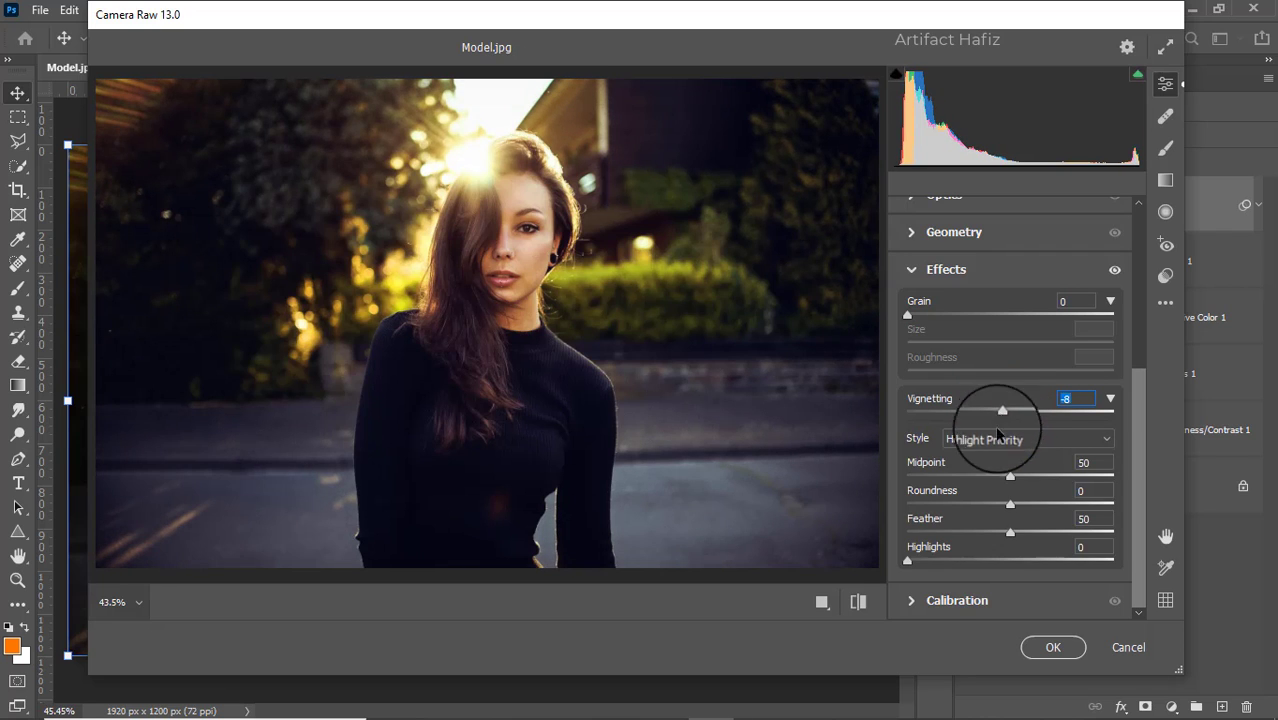
{"action": "left_click", "coordinate": [913, 600]}
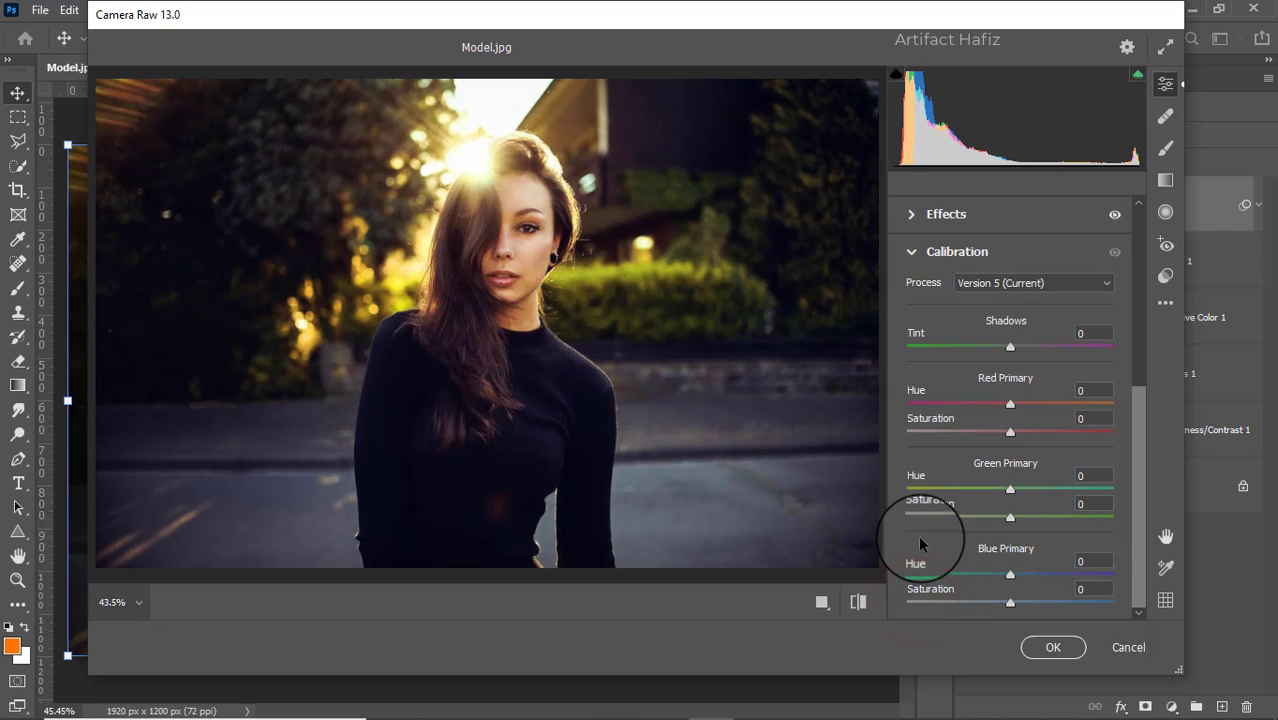
Set calibration saturation Red -8, Green +4, Blue +6 and commit the Camera Raw filter.
{"action": "left_click_drag", "start_coordinate": [1010, 431], "coordinate": [1002, 434]}
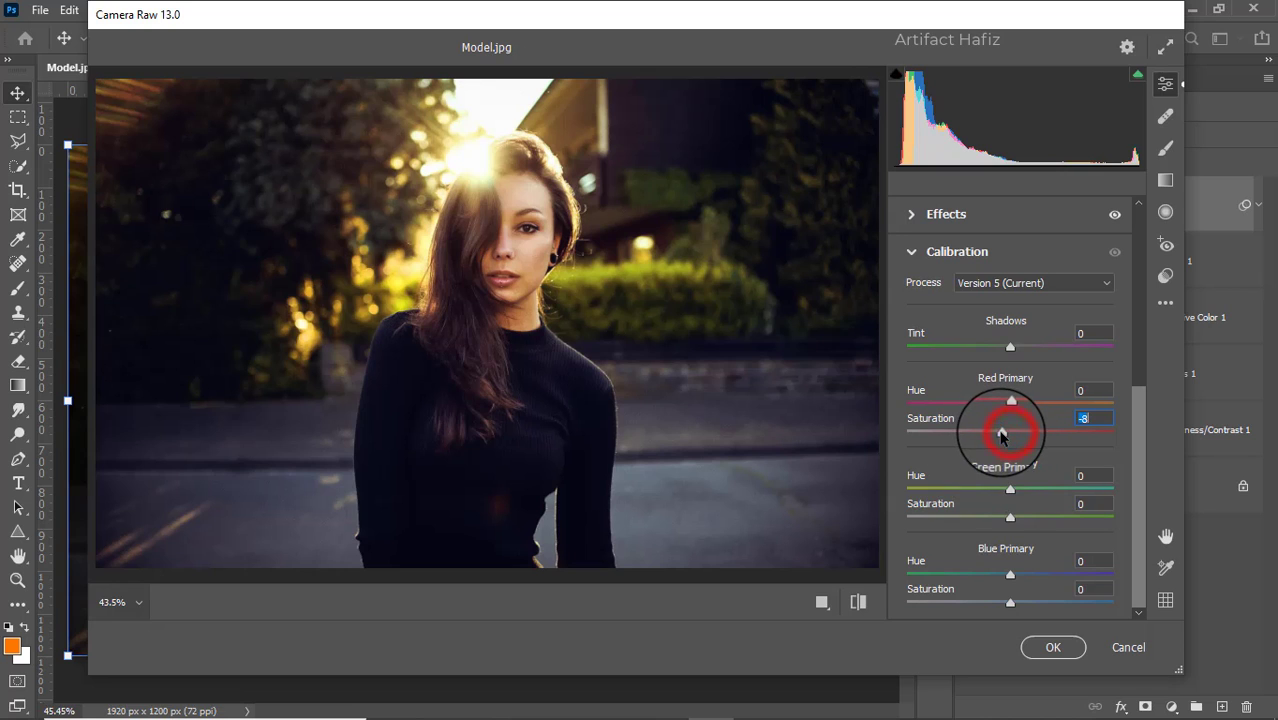
{"action": "left_click_drag", "start_coordinate": [1012, 520], "coordinate": [1015, 517]}
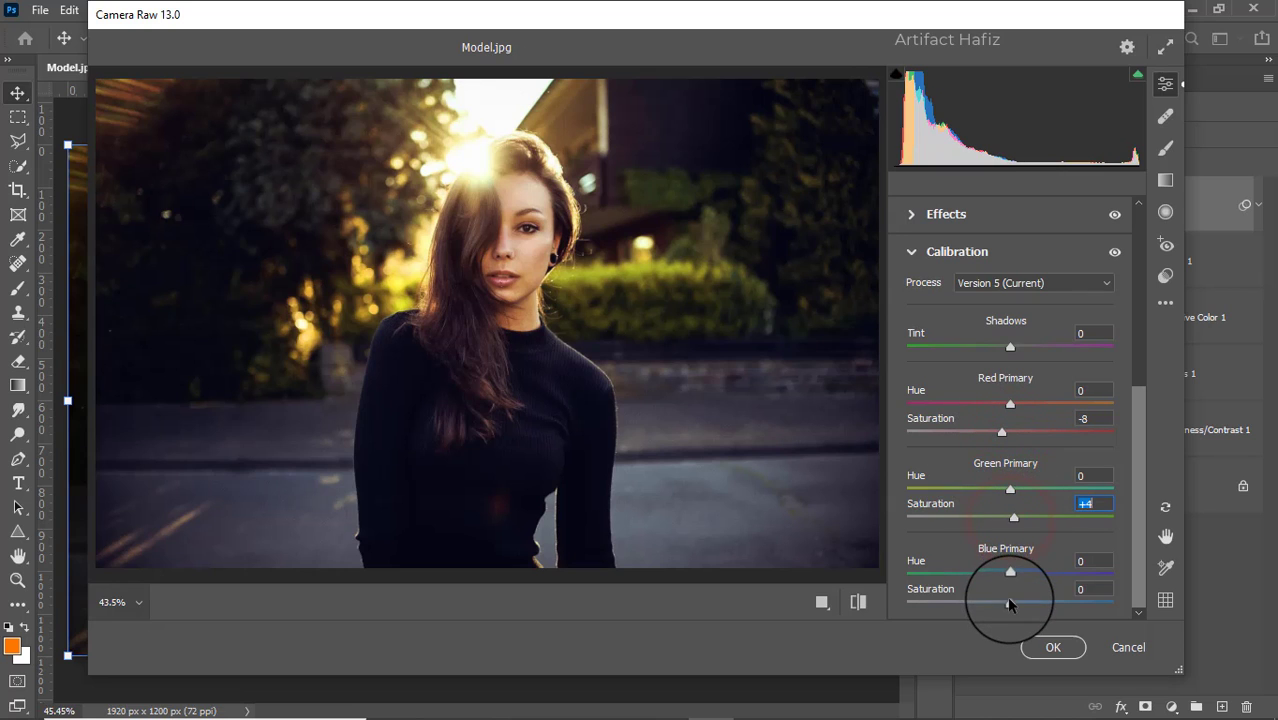
{"action": "left_click_drag", "start_coordinate": [1010, 602], "coordinate": [1017, 605]}
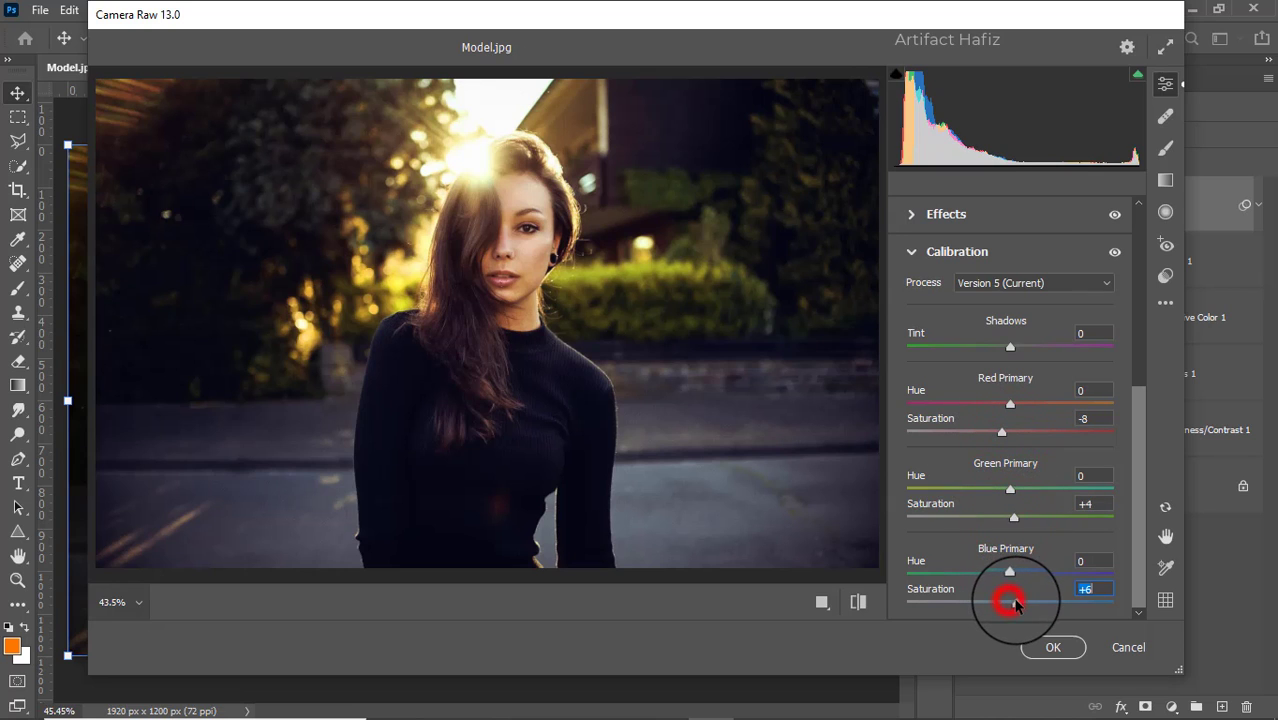
{"action": "left_click", "coordinate": [1045, 647]}
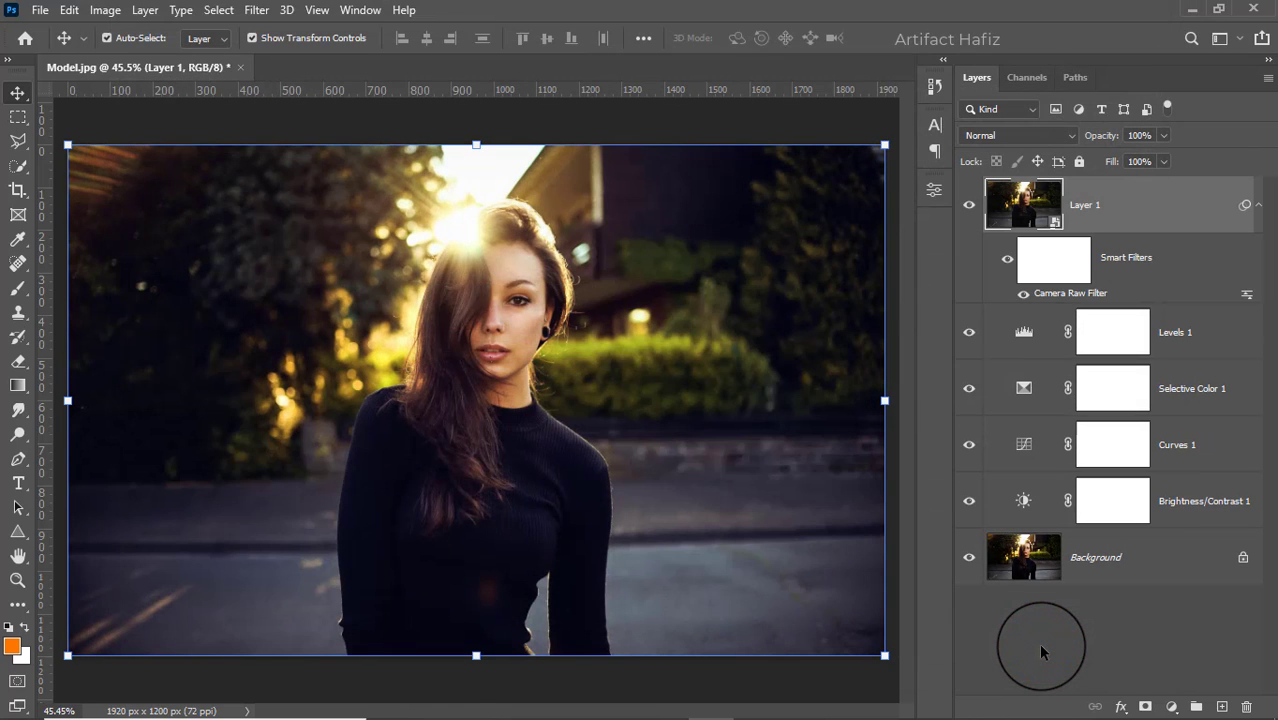
Add an empty Layer 2 and set up a Soft Round brush at 100% opacity.
{"action": "left_click", "coordinate": [1221, 707]}
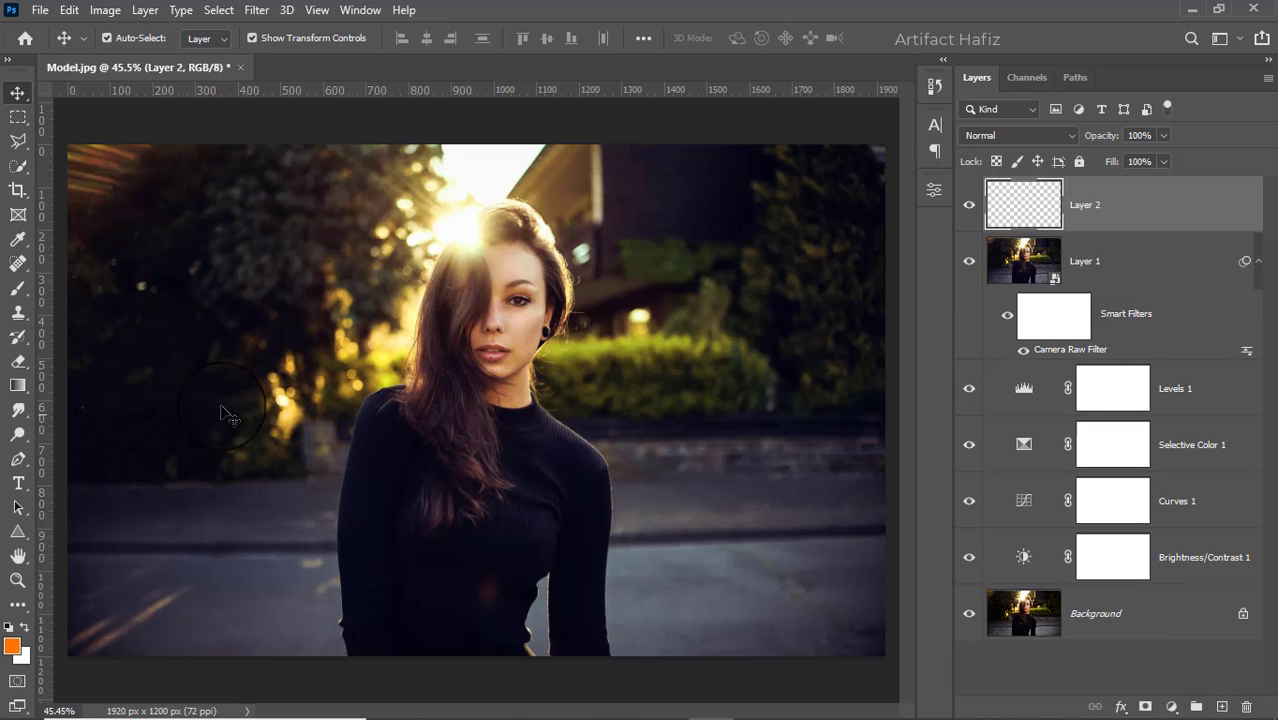
{"action": "left_click", "coordinate": [16, 290]}
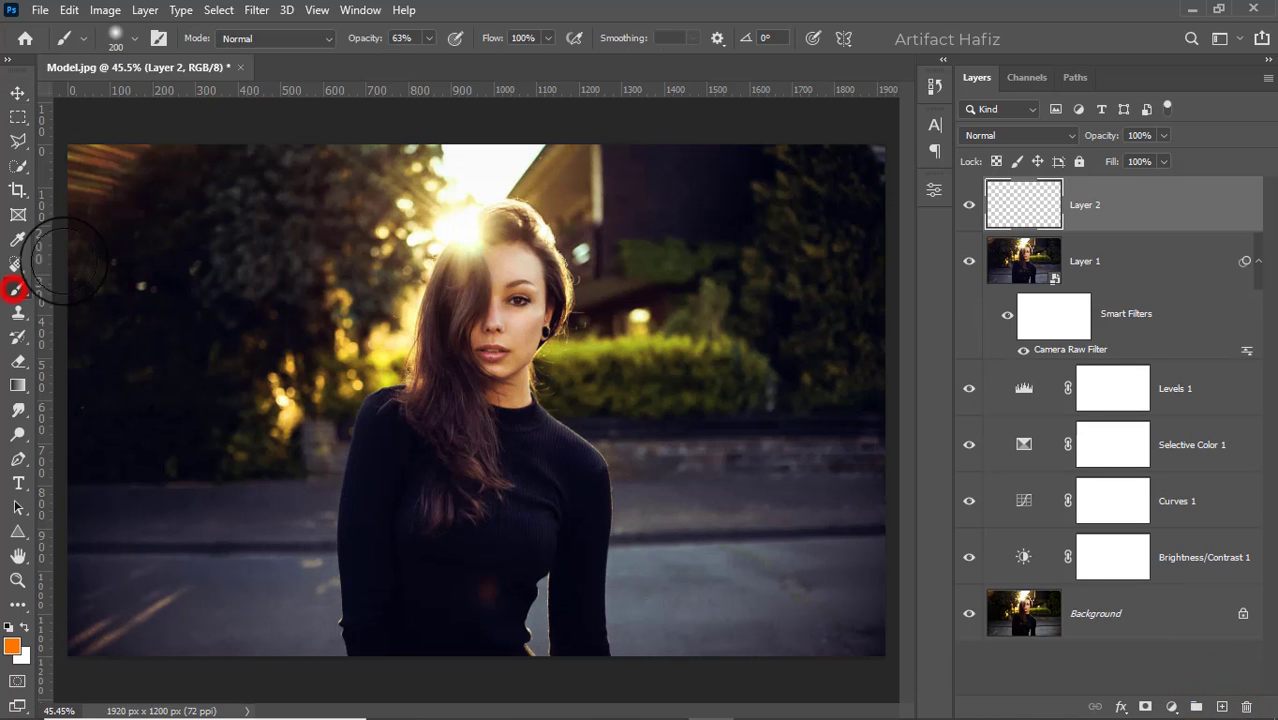
{"action": "left_click", "coordinate": [131, 40]}
{"action": "left_click", "coordinate": [131, 285]}
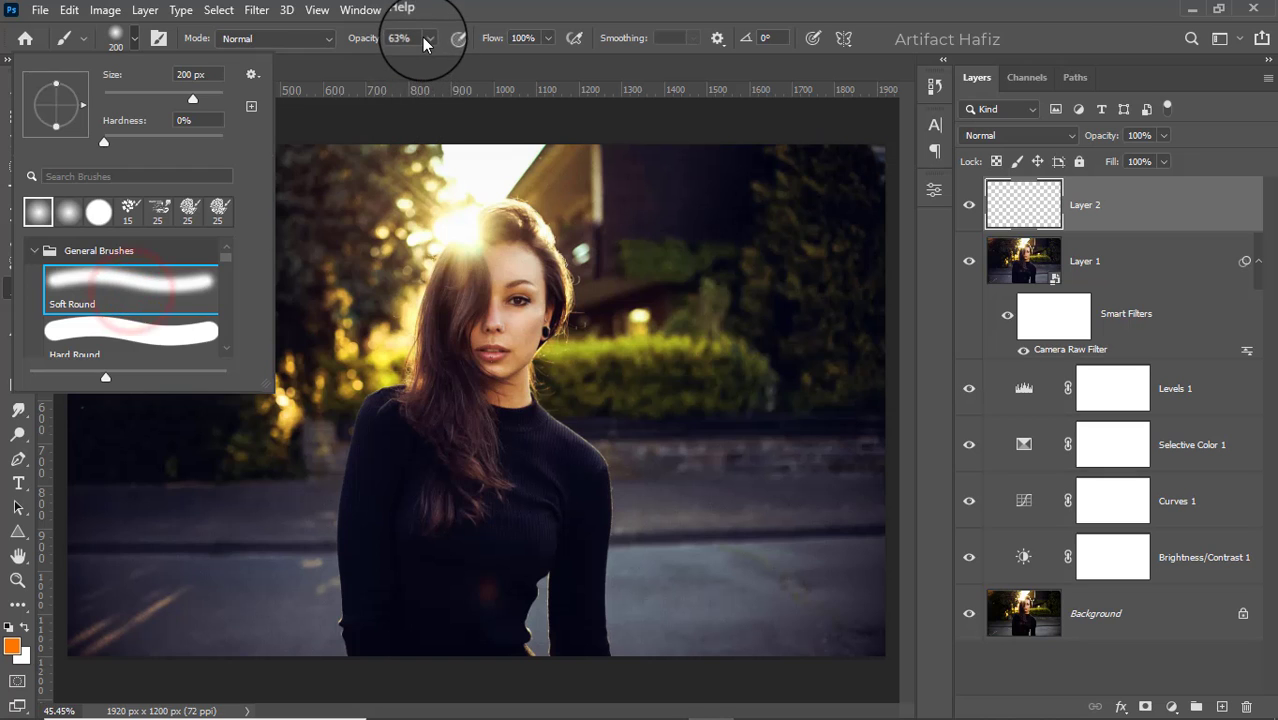
{"action": "left_click_drag", "start_coordinate": [423, 37], "coordinate": [465, 62]}
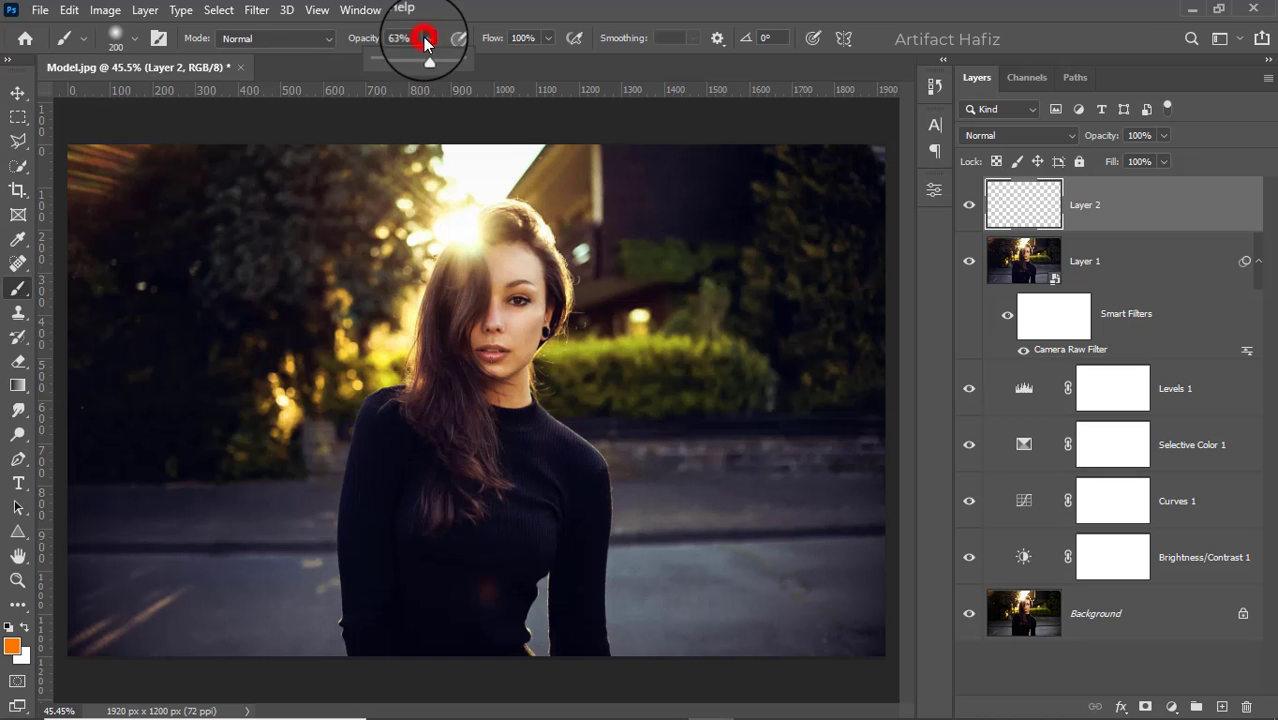
Set the foreground painting colour to warm orange ff9000.
{"action": "left_click", "coordinate": [10, 648]}
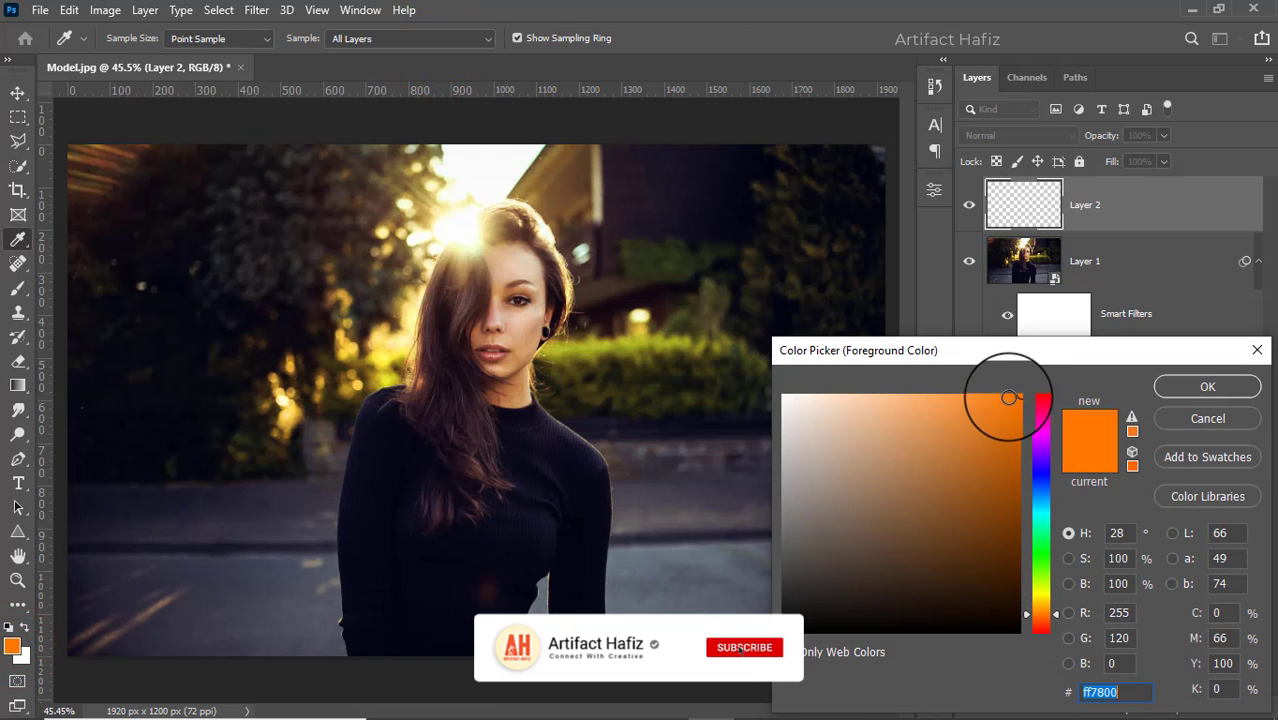
{"action": "left_click_drag", "start_coordinate": [1040, 608], "coordinate": [1042, 608]}
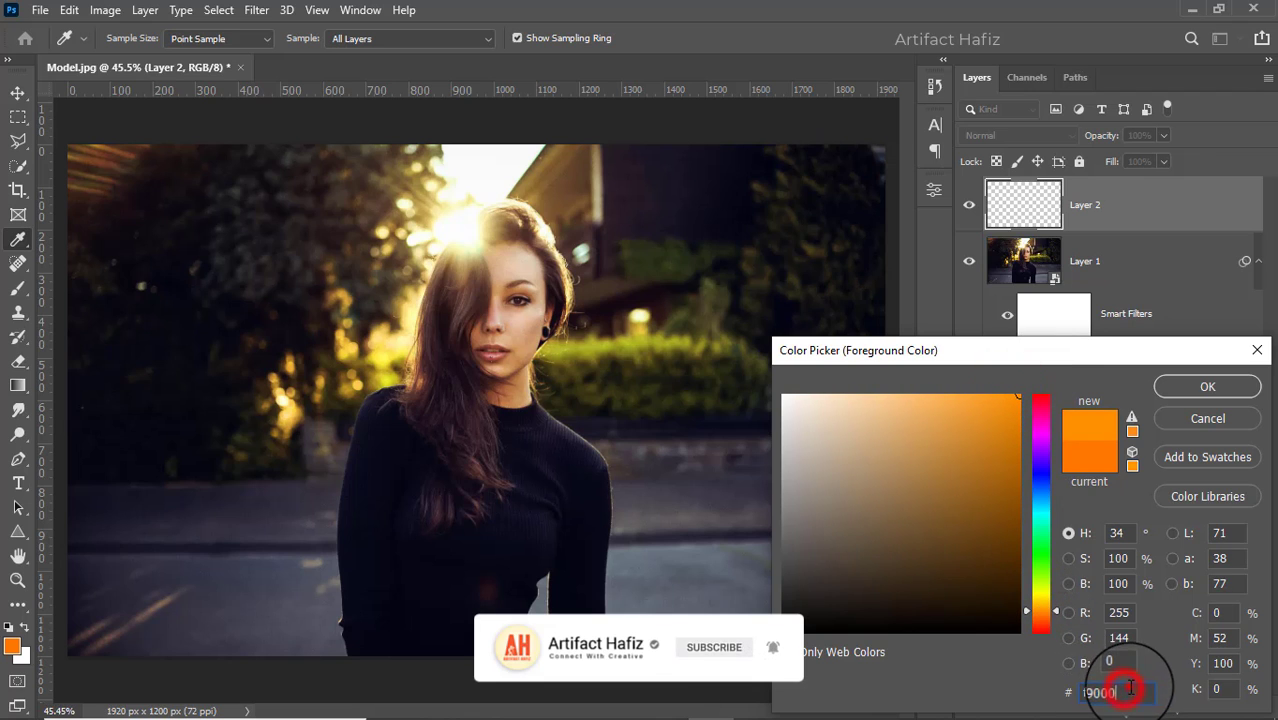
{"action": "left_click_drag", "start_coordinate": [1127, 688], "coordinate": [1143, 692]}
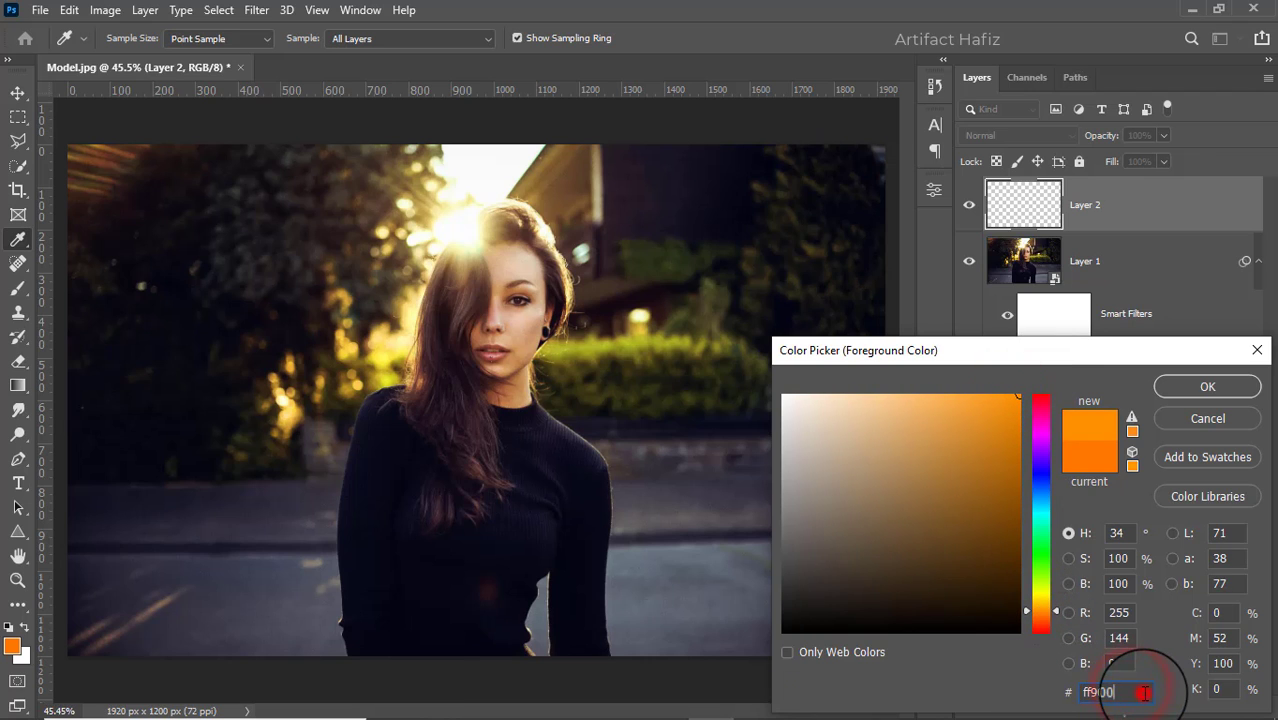
{"action": "left_click", "coordinate": [1195, 385]}
{"action": "key", "text": "b"}
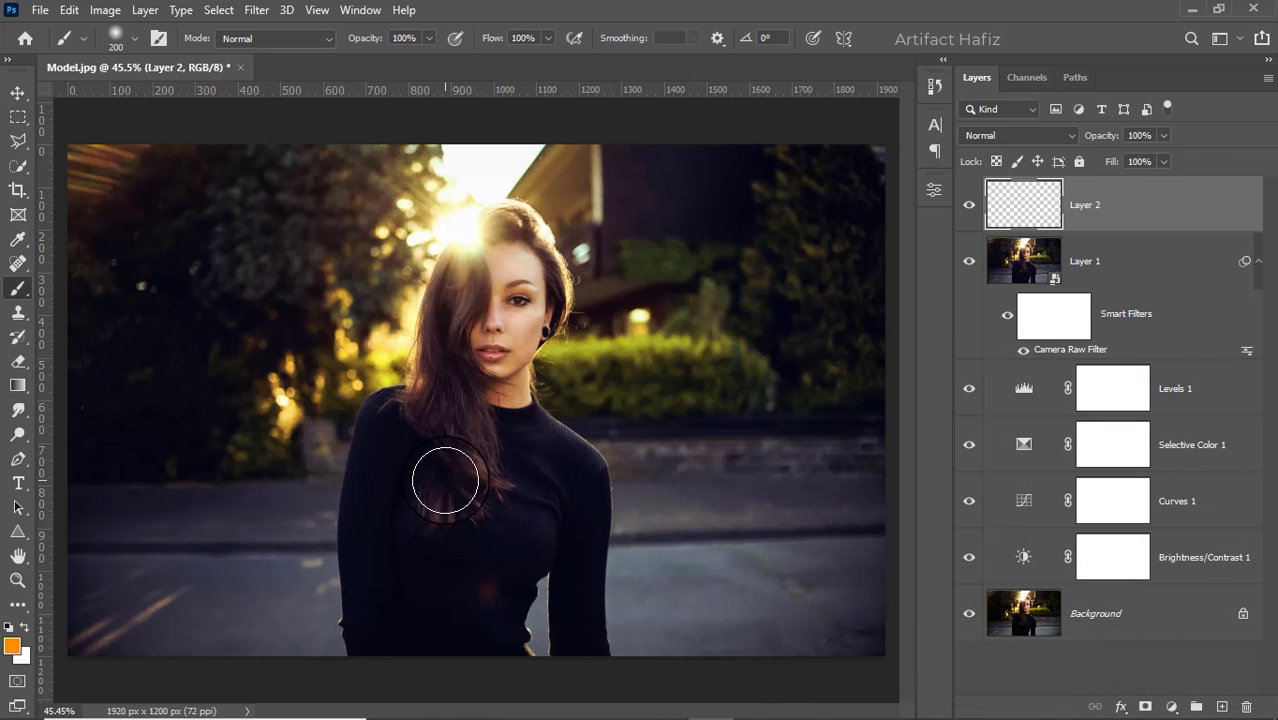
Paint one large soft orange spot near her neck and set Layer 2's blend mode to Screen.
{"action": "left_click", "coordinate": [474, 408]}
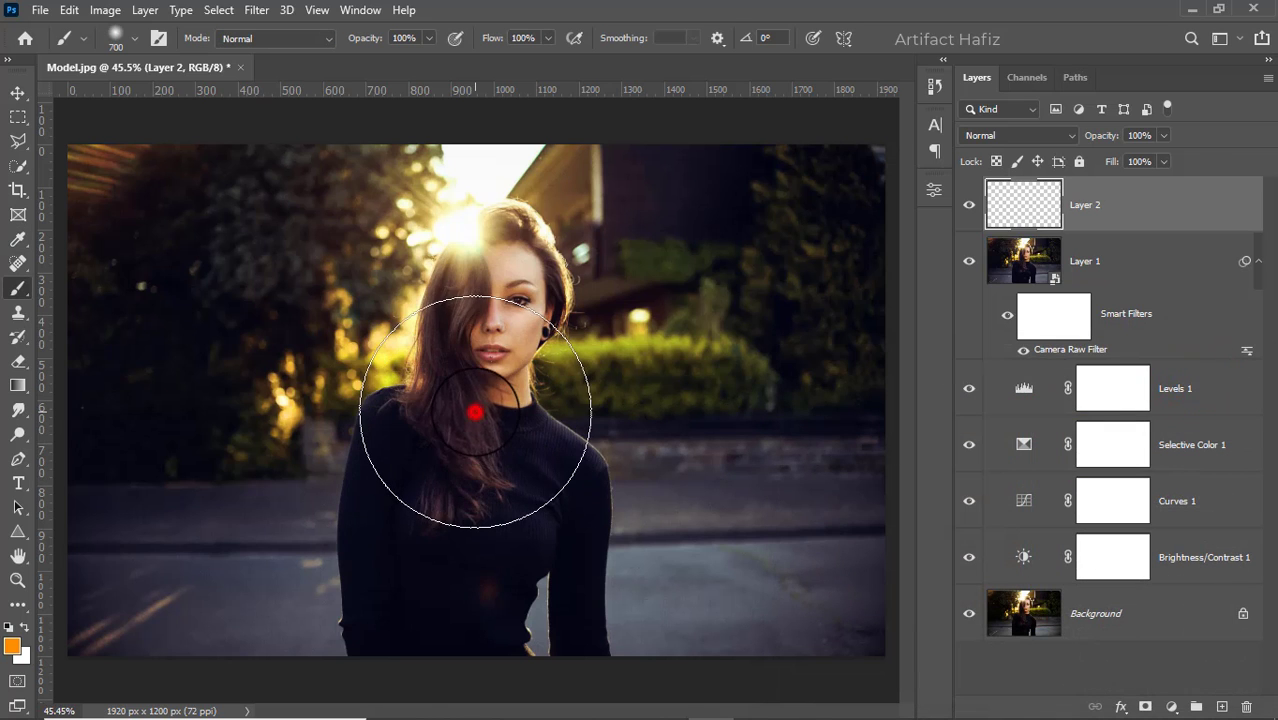
{"action": "left_click", "coordinate": [997, 135]}
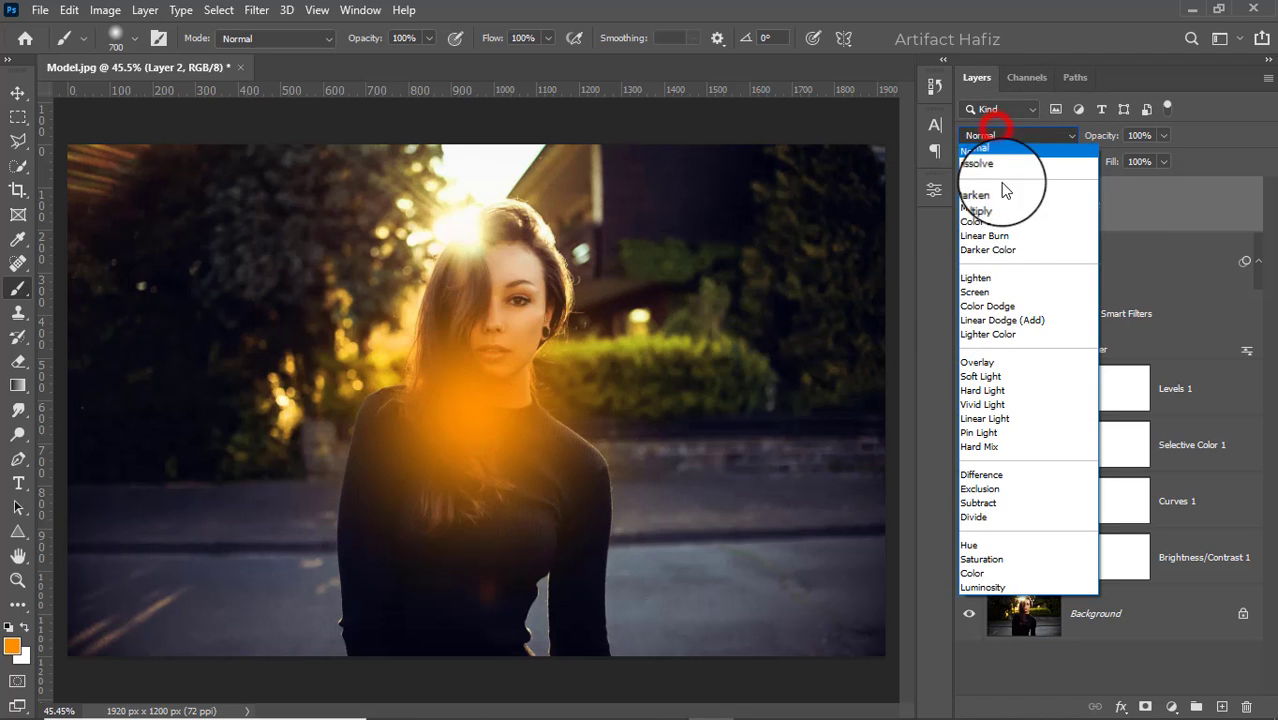
{"action": "left_click", "coordinate": [1012, 292]}
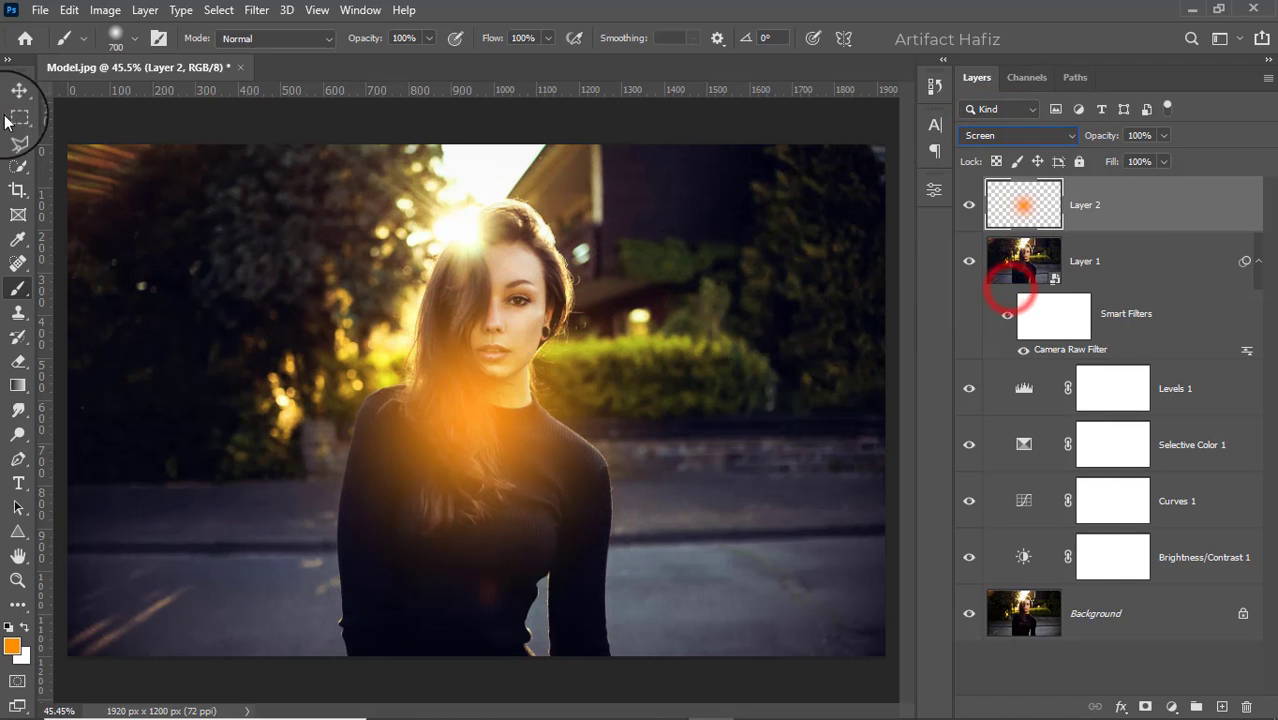
{"action": "left_click", "coordinate": [17, 93]}
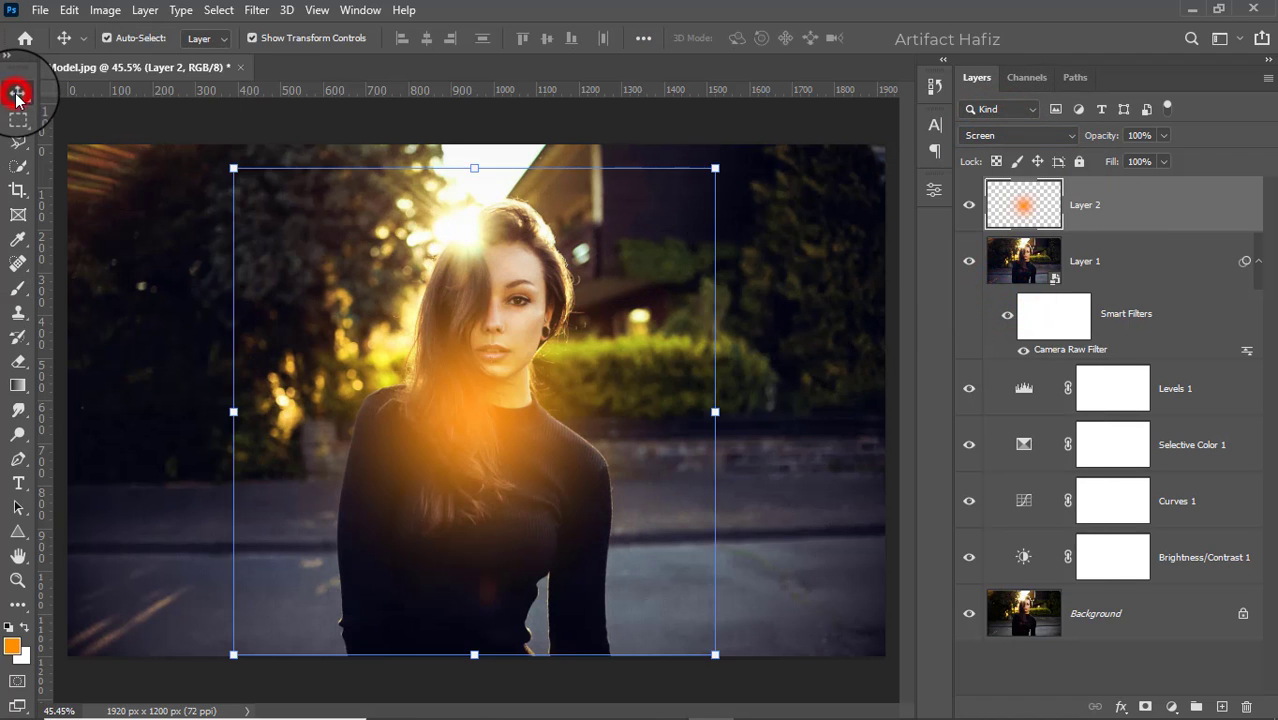
Move the glow up behind her head, scale it to 151.58%, and commit the transform.
{"action": "left_click", "coordinate": [253, 38]}
{"action": "left_click_drag", "start_coordinate": [415, 418], "coordinate": [455, 244]}
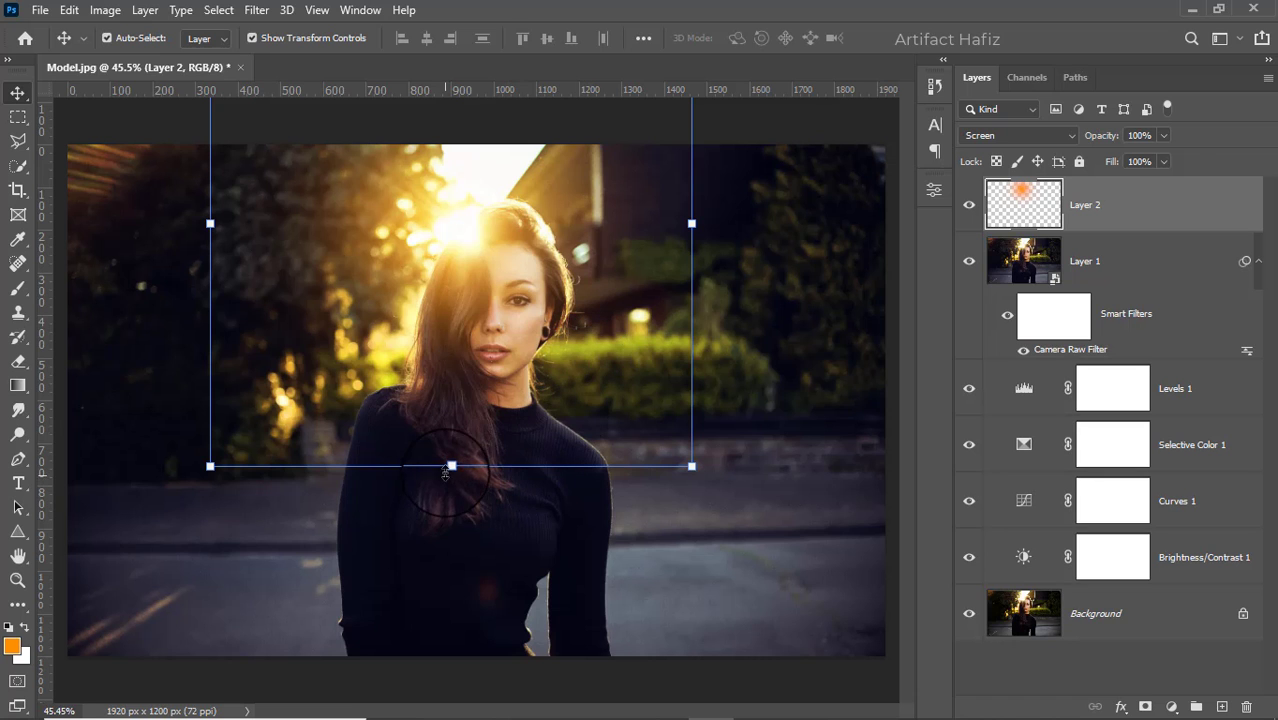
{"action": "left_click_drag", "start_coordinate": [449, 467], "coordinate": [460, 595]}
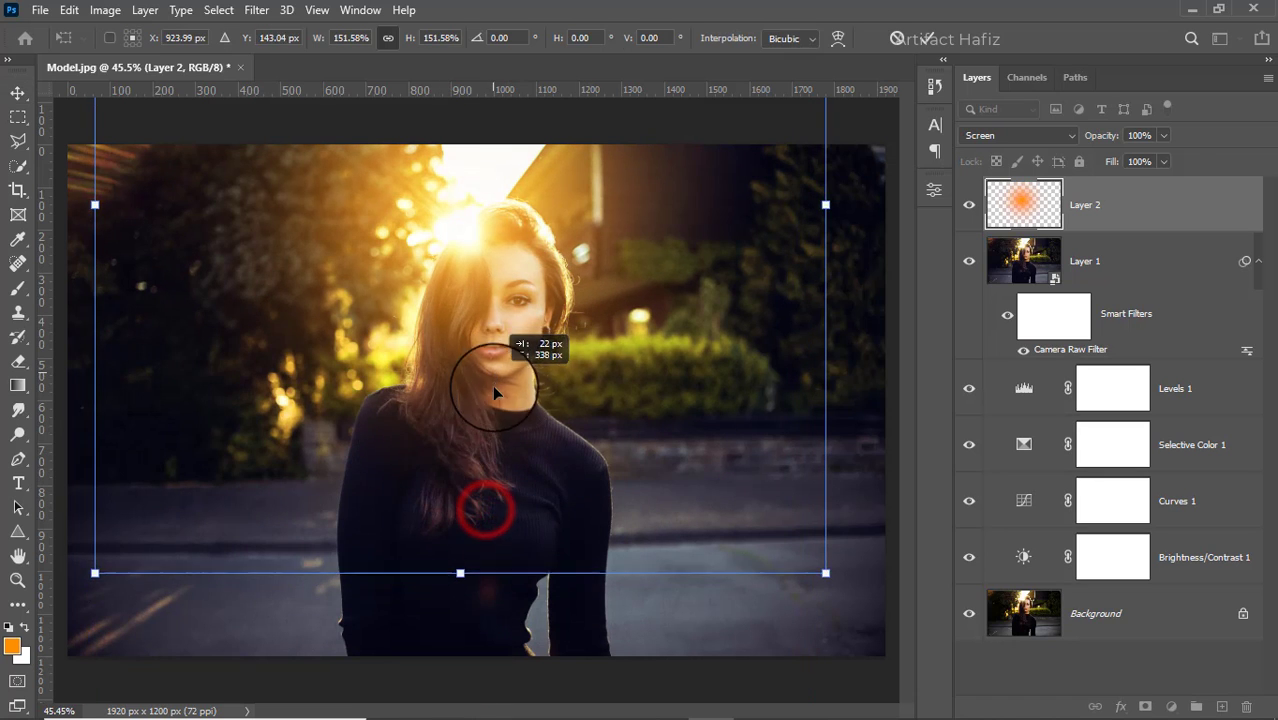
{"action": "left_click_drag", "start_coordinate": [497, 400], "coordinate": [499, 387]}
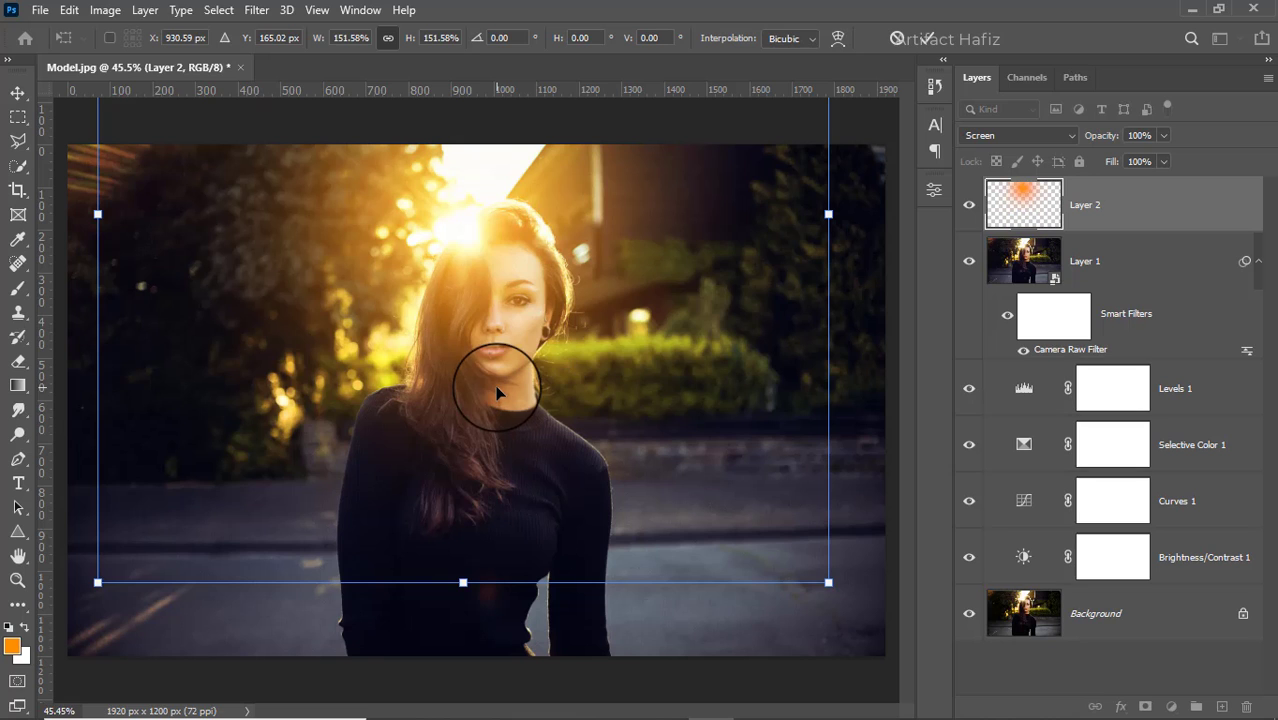
{"action": "left_click", "coordinate": [906, 38]}
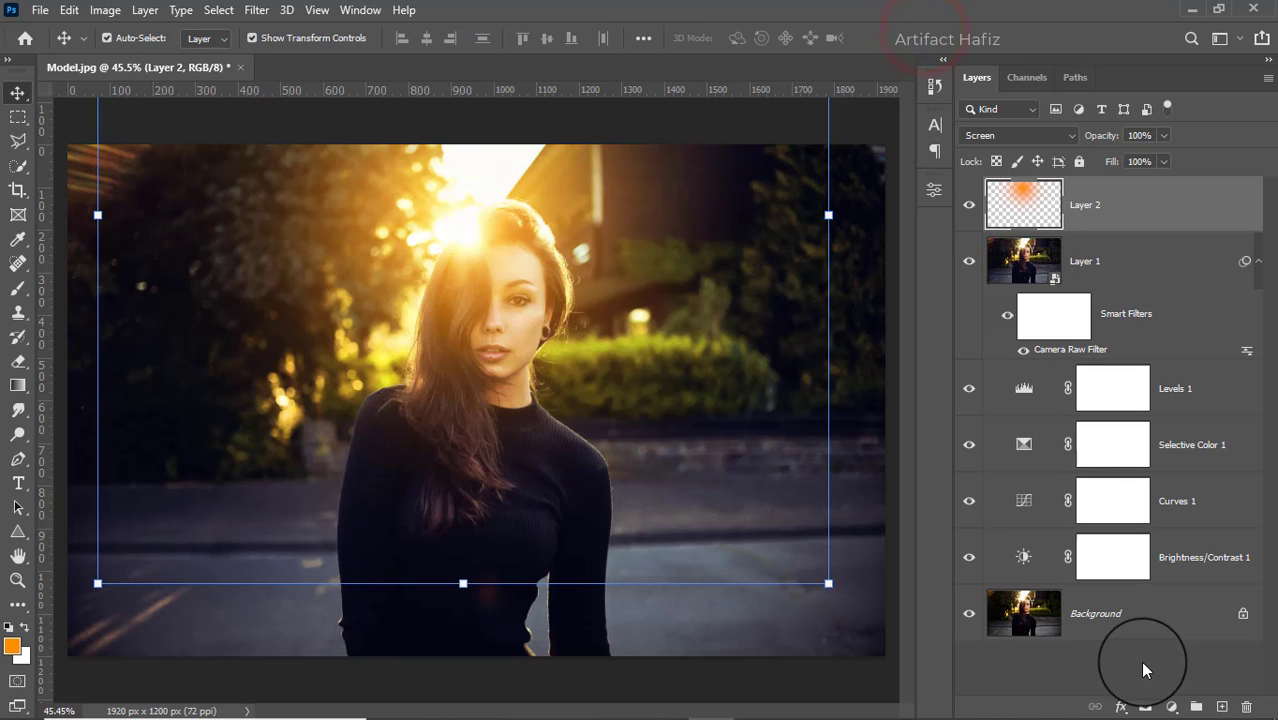
Add a layer mask to Layer 2 and choose a Soft Round brush at 17% opacity.
{"action": "left_click", "coordinate": [1146, 707]}
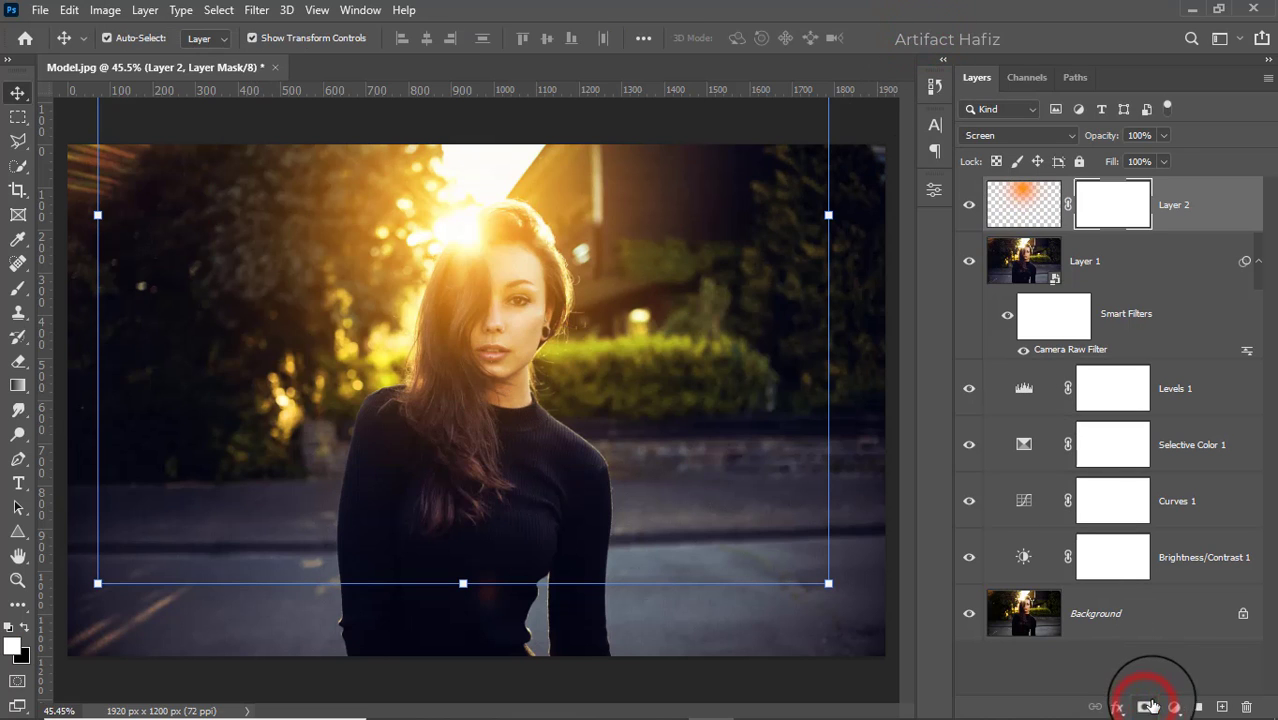
{"action": "left_click", "coordinate": [18, 287]}
{"action": "left_click", "coordinate": [116, 38]}
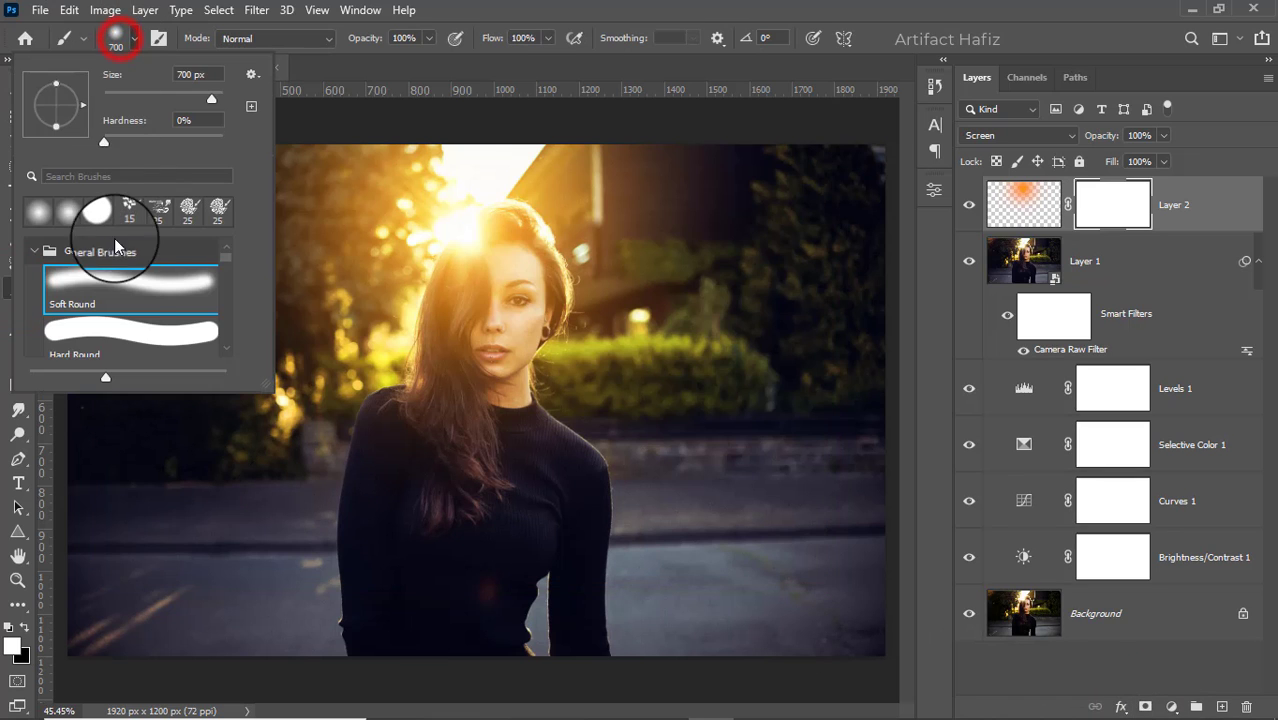
{"action": "left_click", "coordinate": [114, 292]}
{"action": "left_click", "coordinate": [430, 38]}
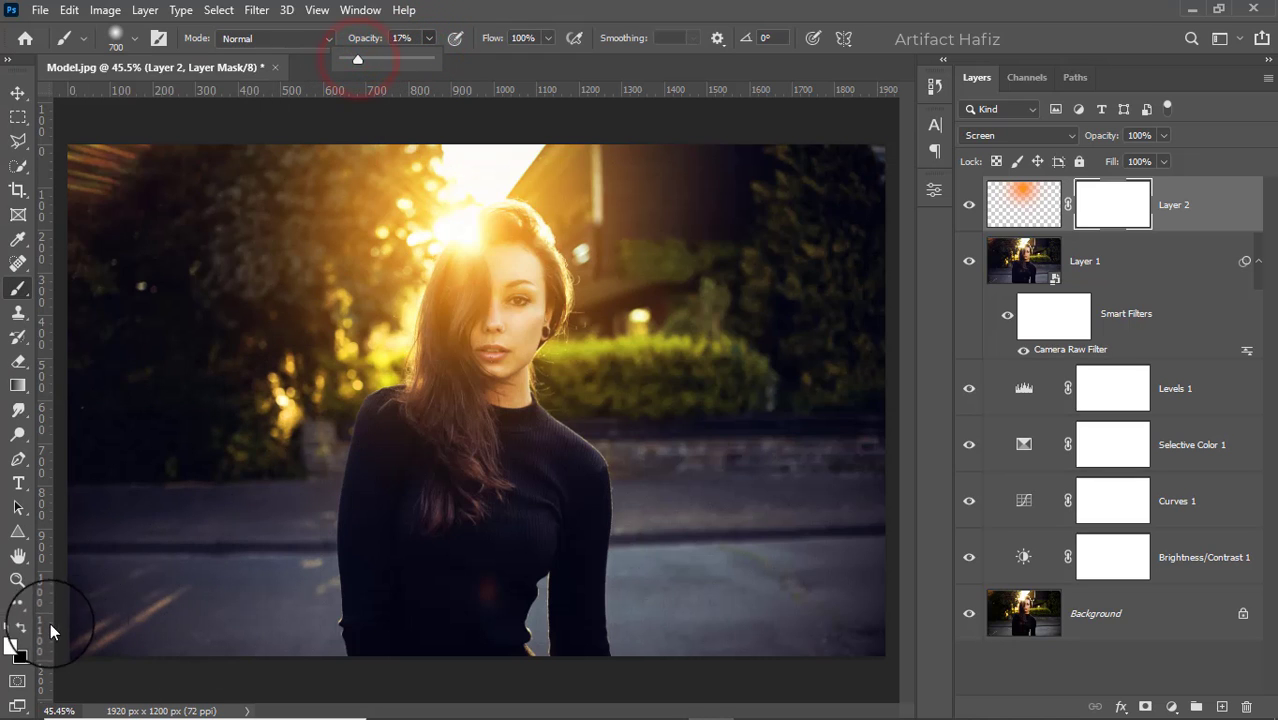
Paint black on the mask with a 175 px brush to fade the haze off her face.
{"action": "left_click", "coordinate": [24, 627]}
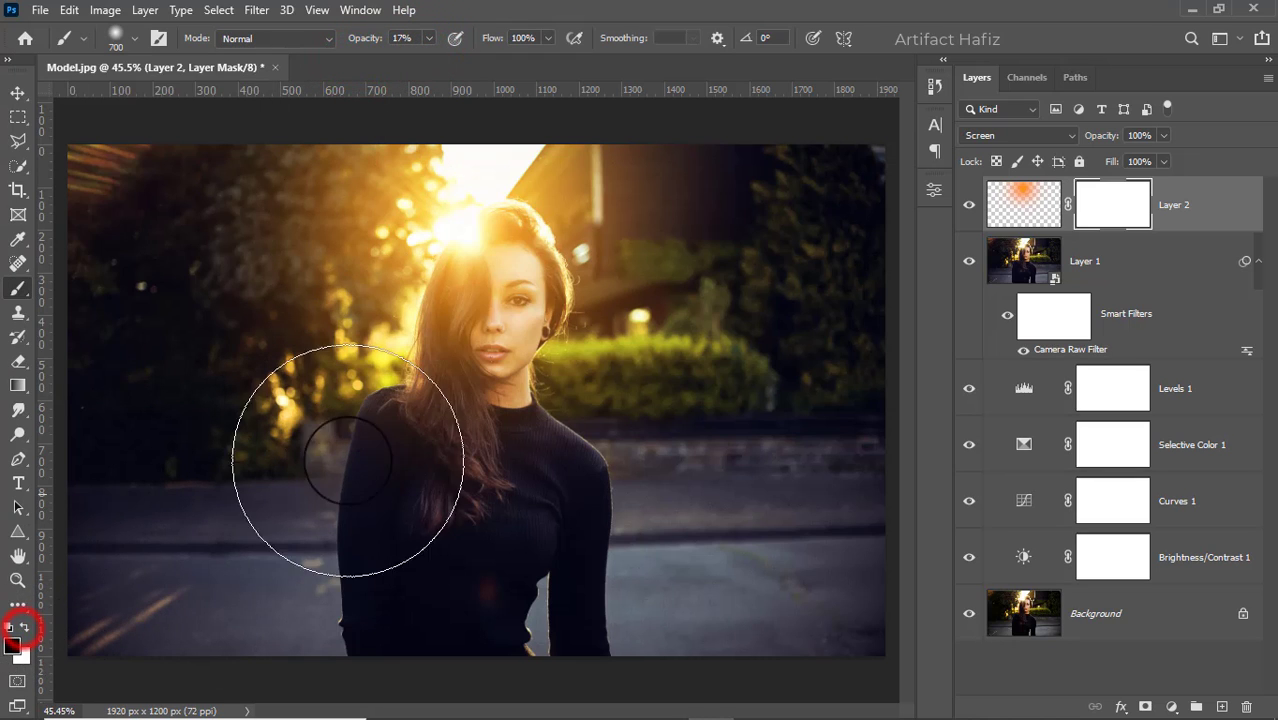
{"action": "key", "text": "bracketleft"}
{"action": "key", "text": "bracketleft"}
{"action": "key", "text": "bracketleft"}
{"action": "key", "text": "bracketleft"}
{"action": "key", "text": "bracketleft"}
{"action": "key", "text": "bracketleft"}
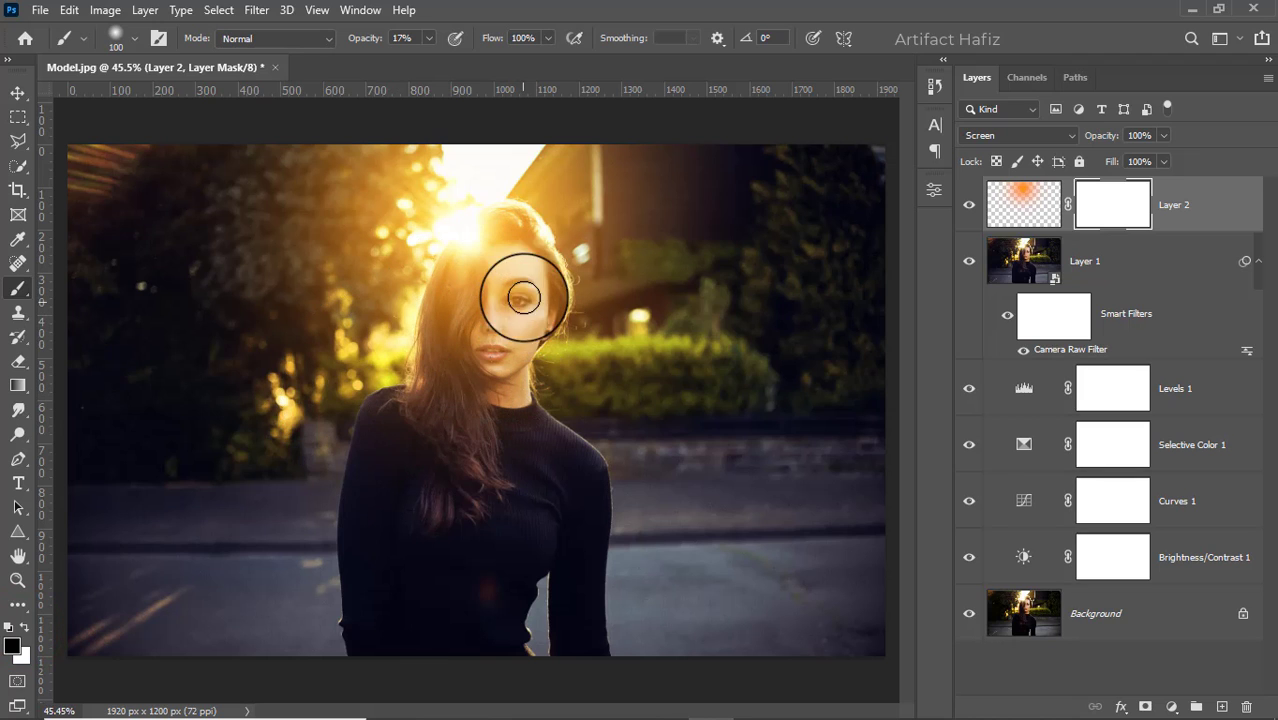
{"action": "key", "text": "bracketright"}
{"action": "mouse_move", "coordinate": [522, 262]}
{"action": "left_mouse_down"}
{"action": "mouse_move", "coordinate": [508, 362]}
{"action": "mouse_move", "coordinate": [516, 280]}
{"action": "left_mouse_up"}
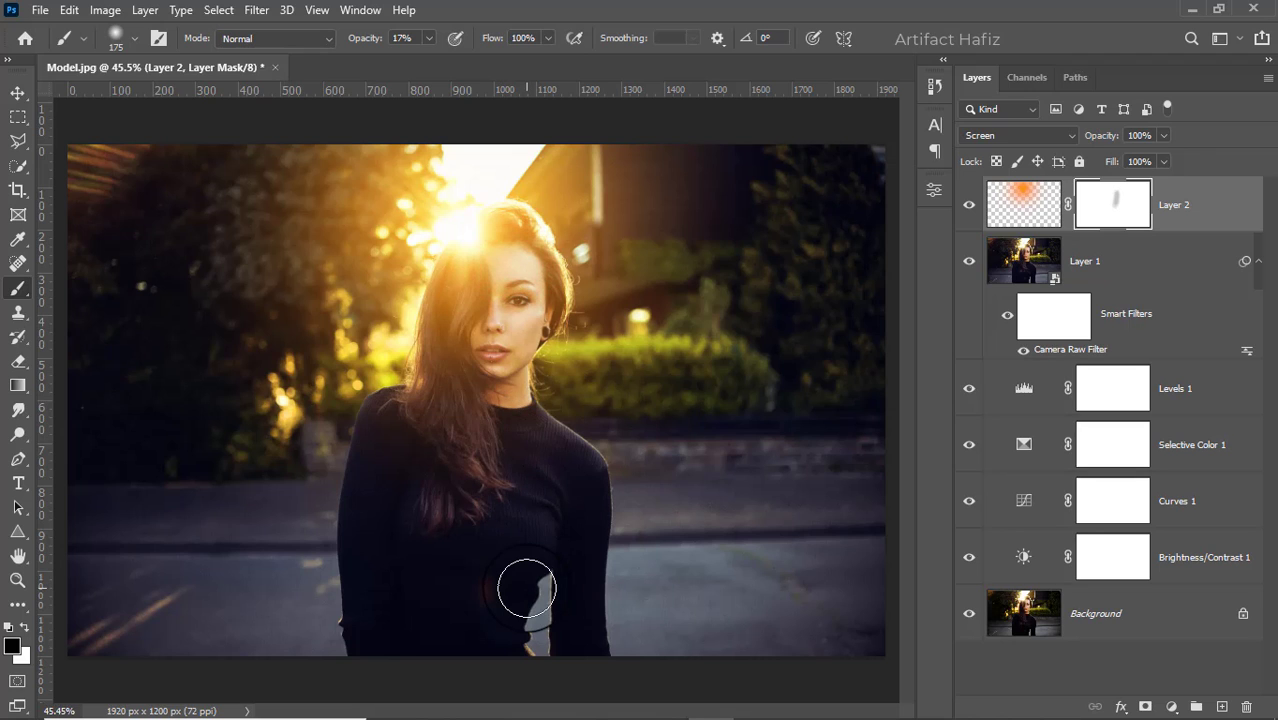
{"action": "key", "text": "alt"}
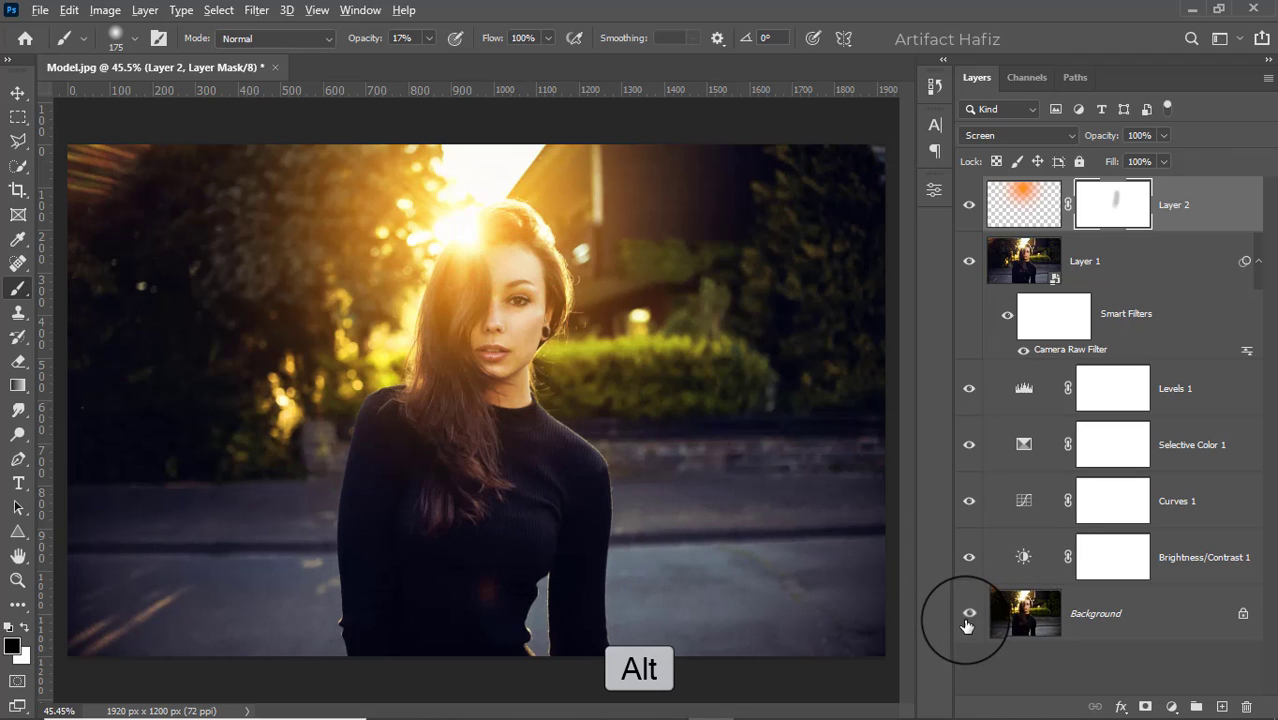
Alt-click the Background eye to compare the edit with the original photo.
{"action": "left_click", "coordinate": [969, 614], "text": "alt"}
{"action": "left_click", "coordinate": [970, 615], "text": "alt"}
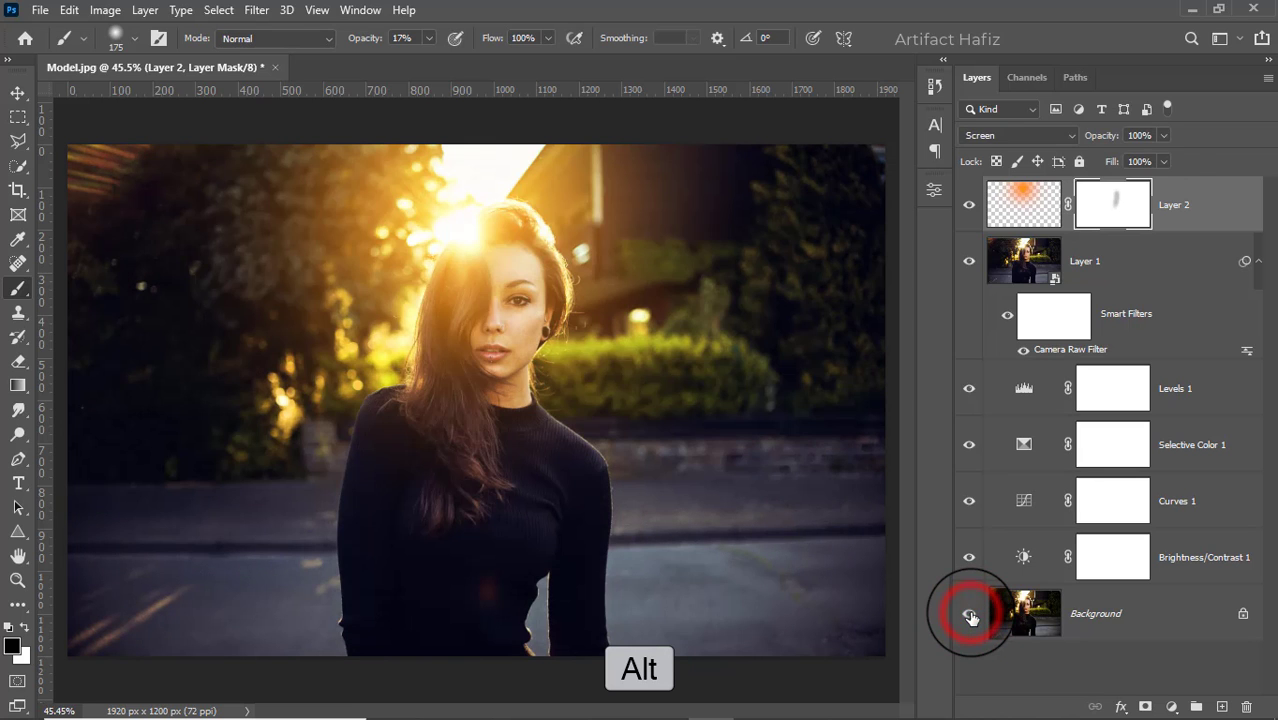
{"action": "left_click", "coordinate": [969, 614], "text": "alt"}
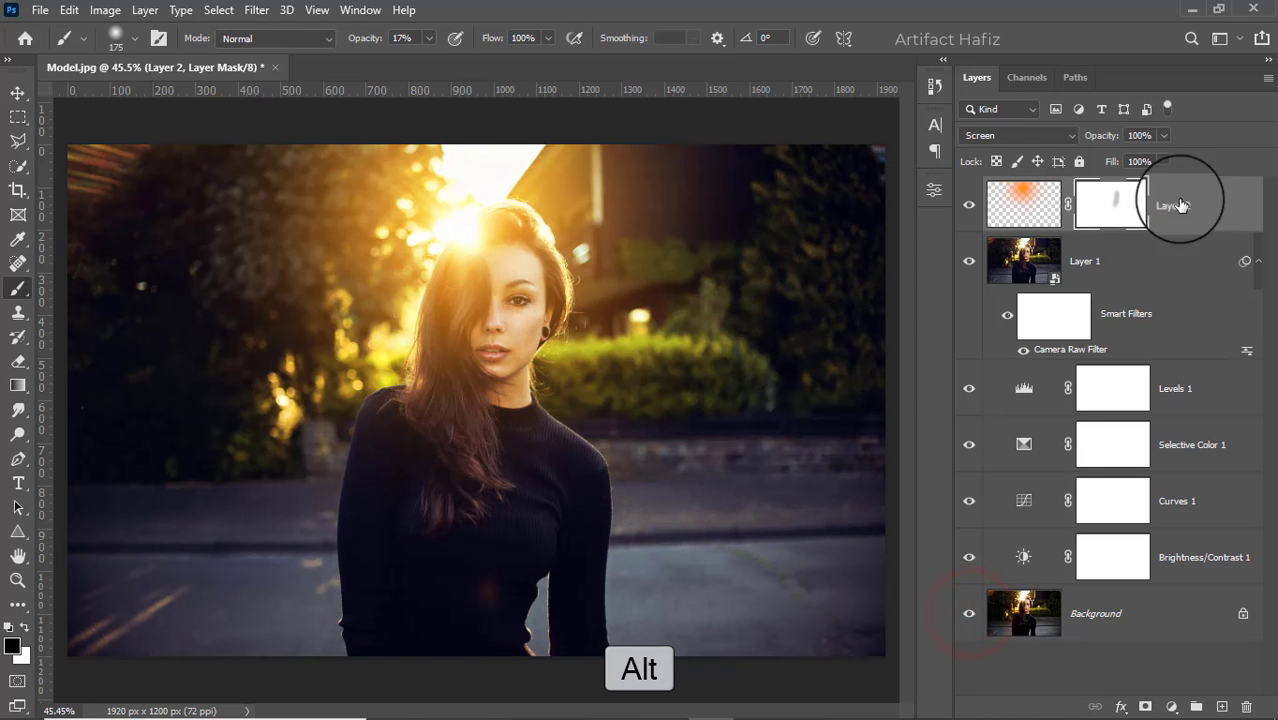
Set Layer 2's opacity to 83%.
{"action": "left_click", "coordinate": [1183, 204]}
{"action": "left_click", "coordinate": [1164, 134]}
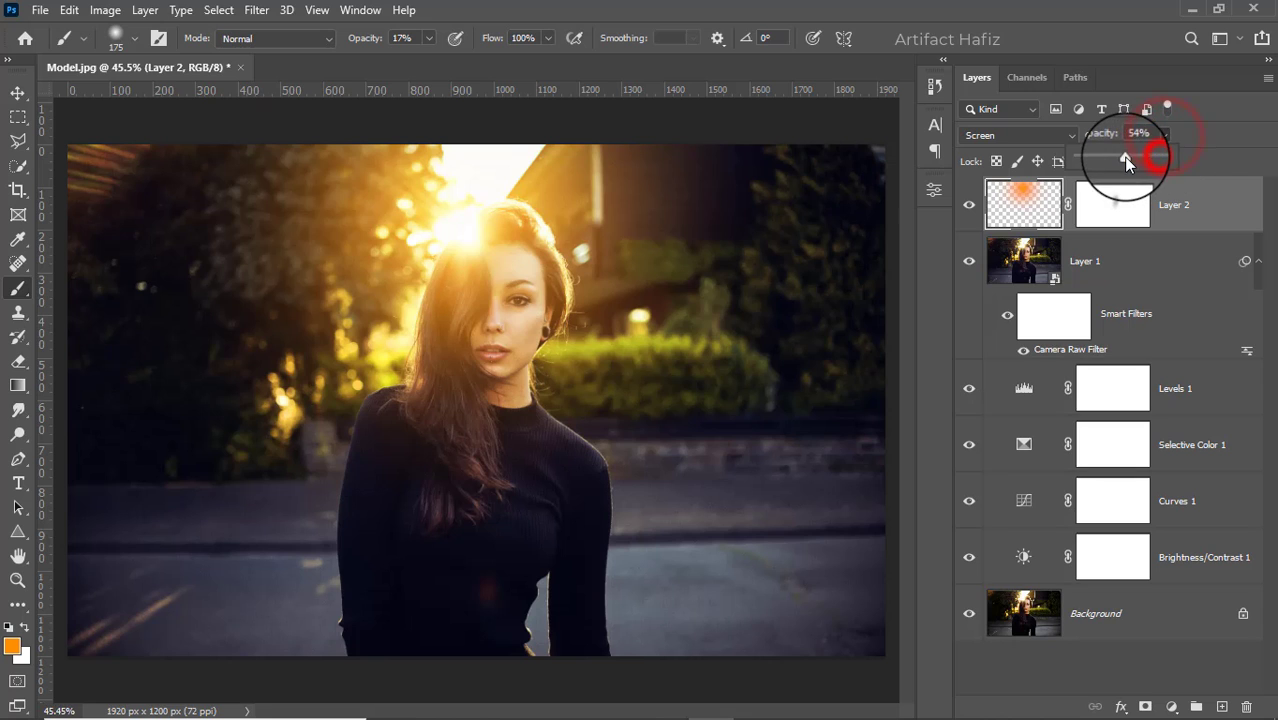
{"action": "left_click_drag", "start_coordinate": [1123, 156], "coordinate": [1150, 172]}
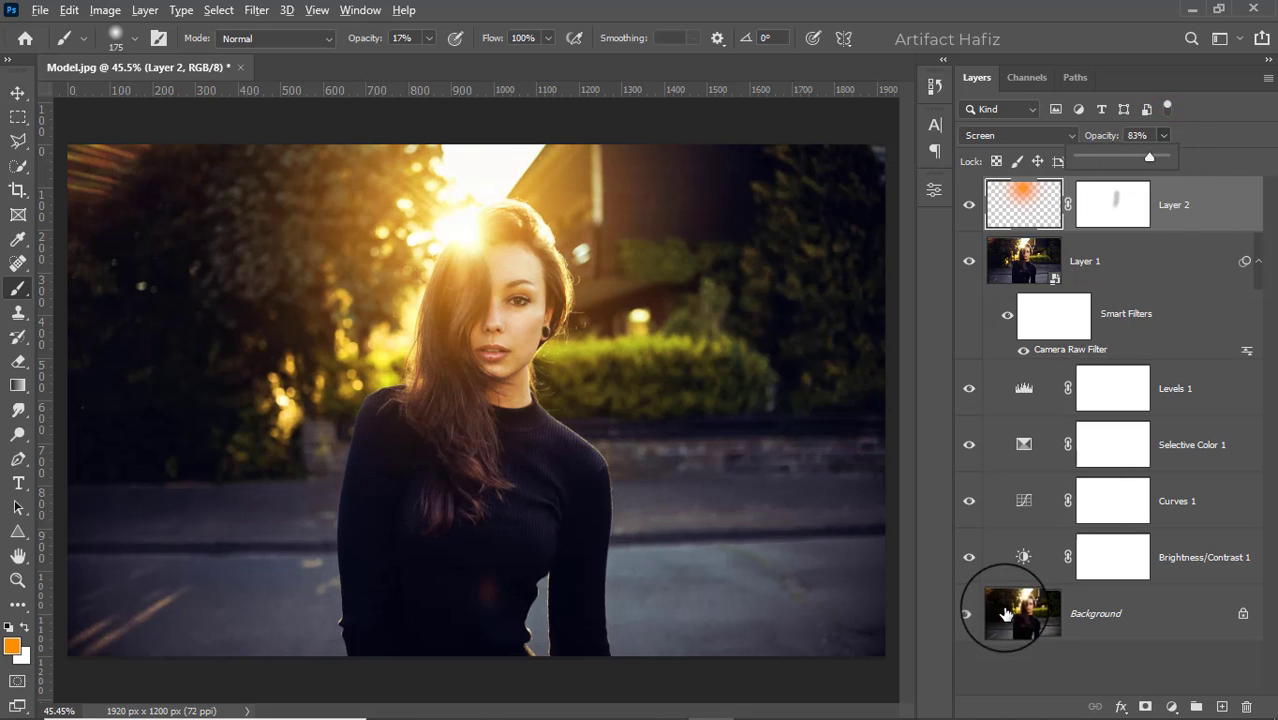
Toggle the Background-only view again to check the final edit against the original.
{"action": "left_click", "coordinate": [966, 615], "text": "alt"}
{"action": "left_click", "coordinate": [966, 615], "text": "alt"}
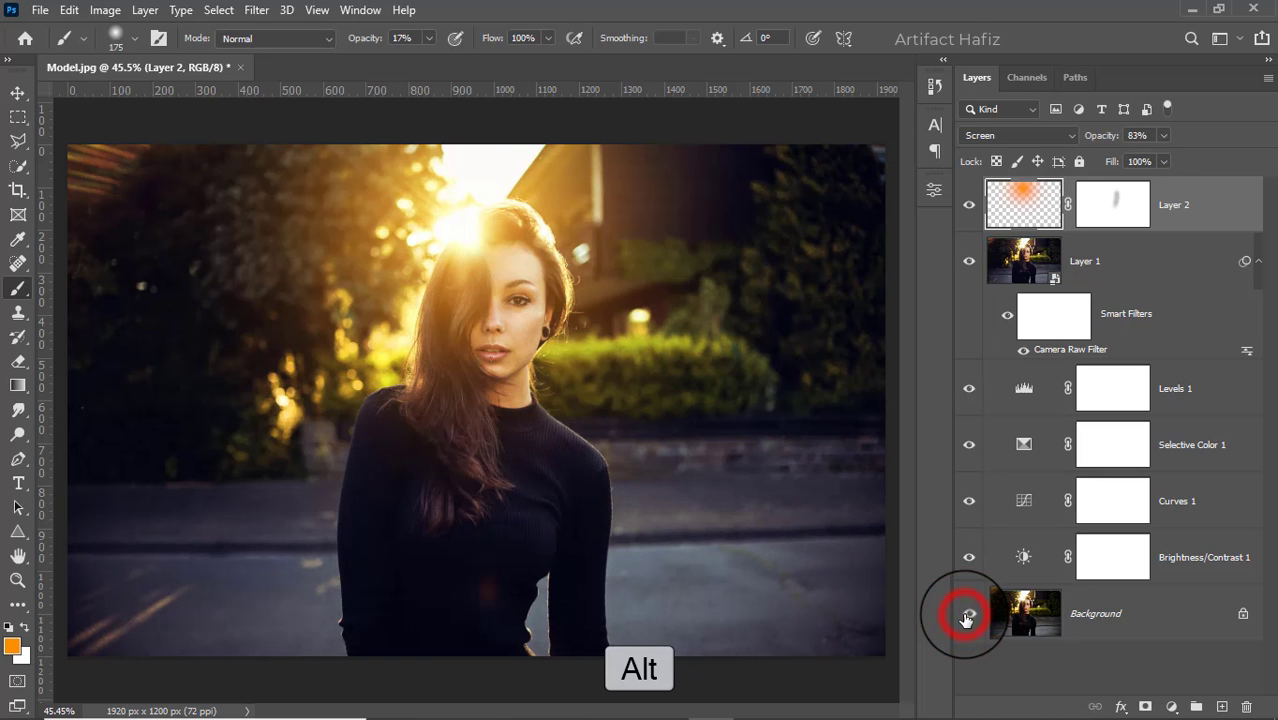
{"action": "left_click", "coordinate": [966, 615], "text": "alt"}
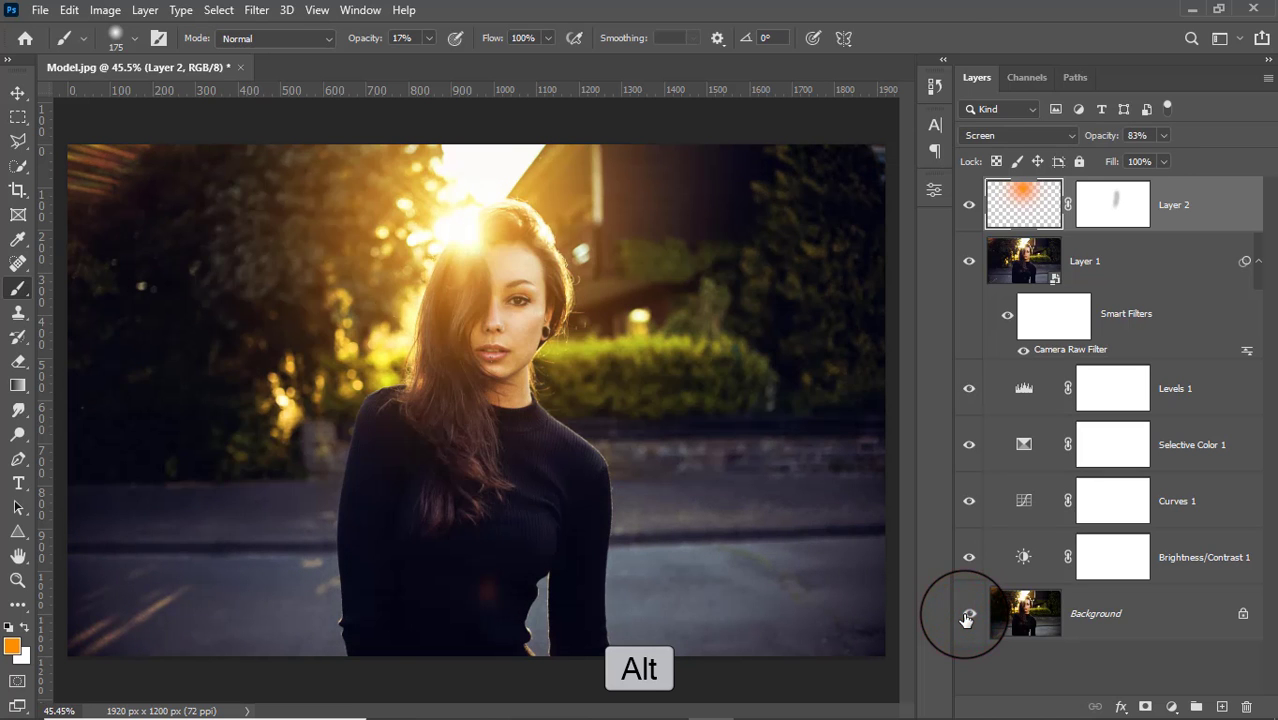